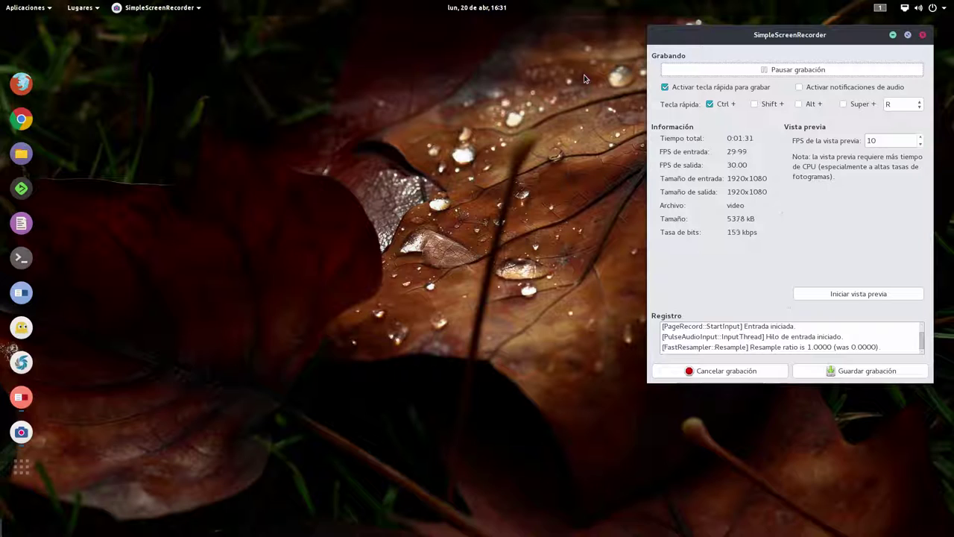
{"action": "mouse_move", "coordinate": [2, 3]}
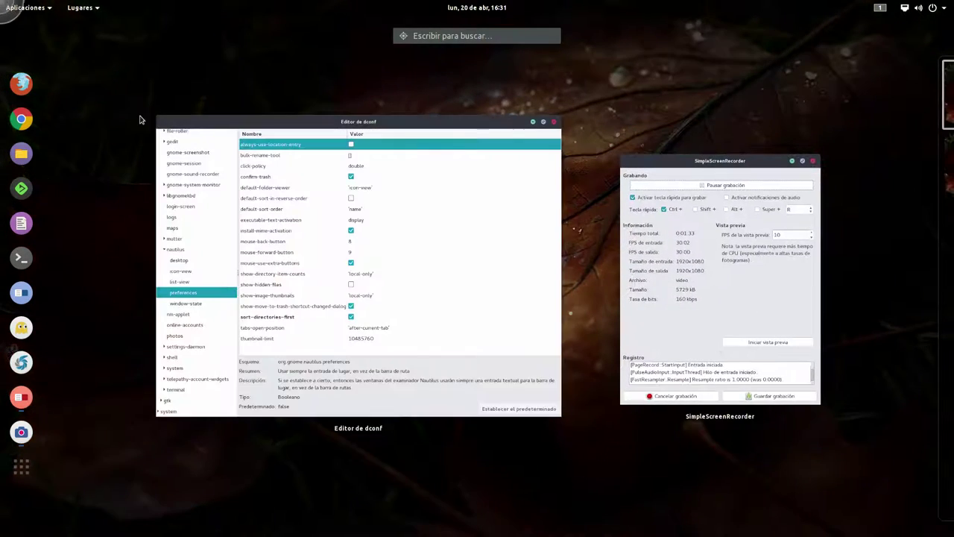
{"action": "left_click", "coordinate": [141, 120]}
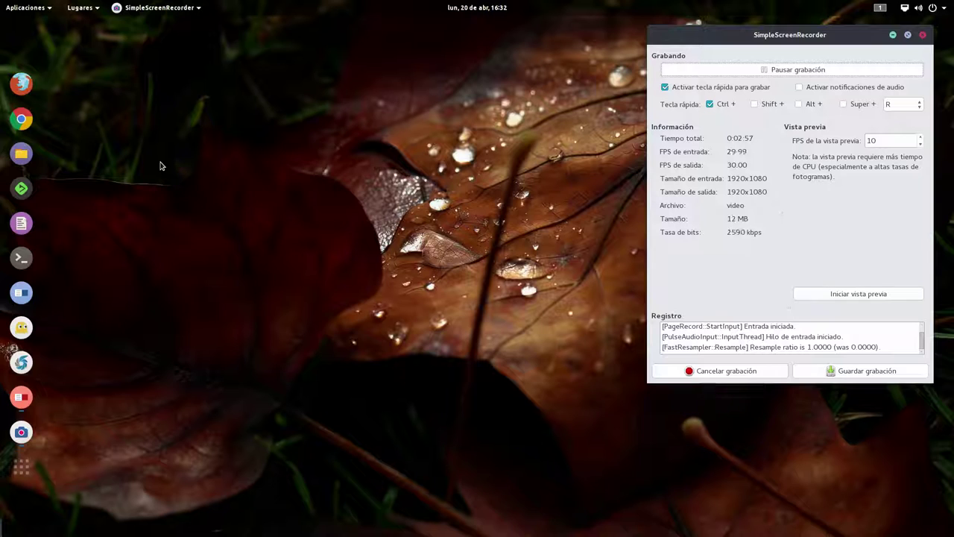
Open the file manager on the home folder and arrange its window beside the screen recorder window.
{"action": "left_click", "coordinate": [28, 164]}
{"action": "left_click_drag", "start_coordinate": [315, 43], "coordinate": [296, 67]}
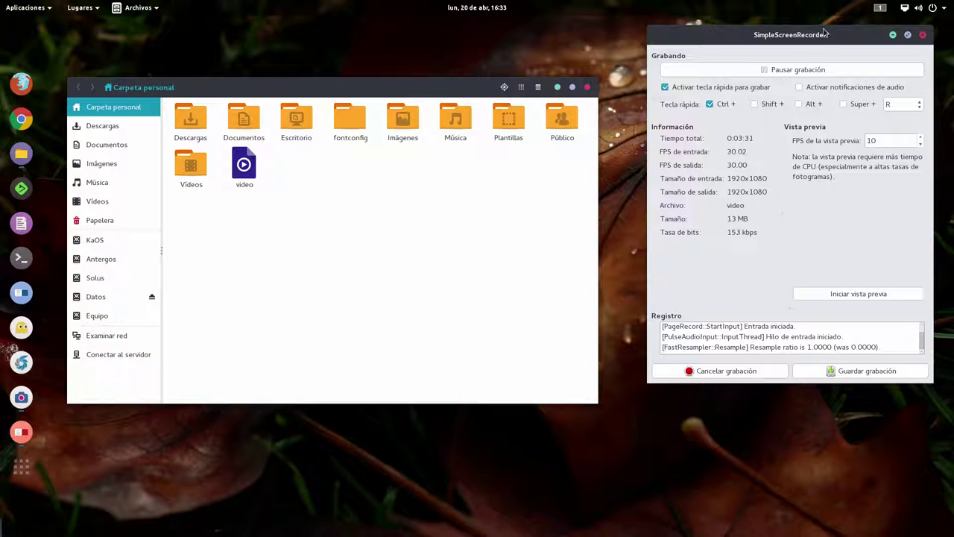
{"action": "left_click_drag", "start_coordinate": [817, 40], "coordinate": [805, 47]}
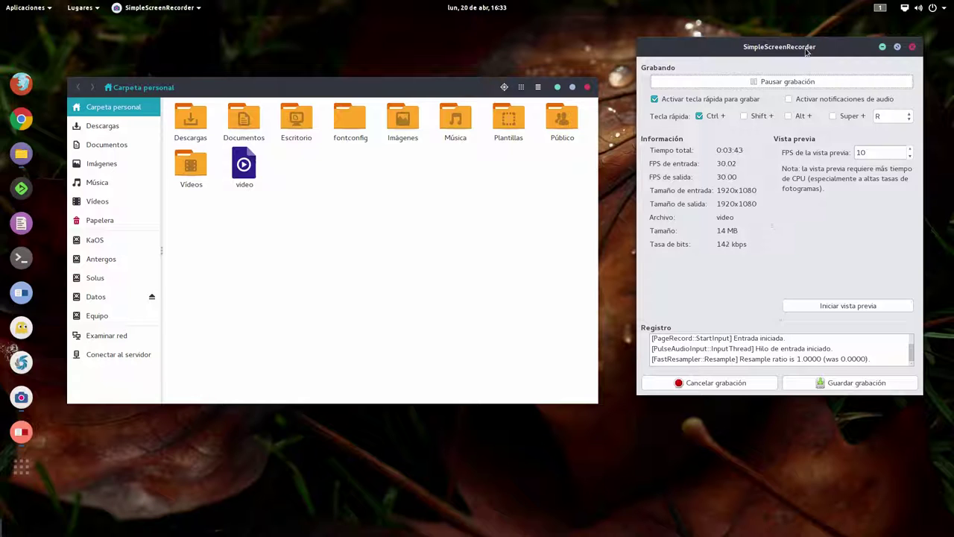
{"action": "left_click_drag", "start_coordinate": [308, 89], "coordinate": [316, 98]}
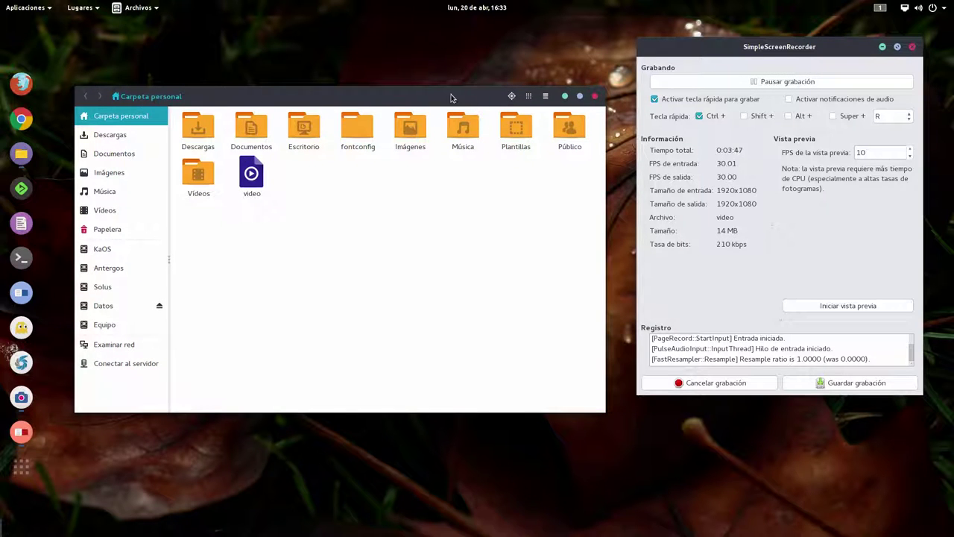
{"action": "left_click_drag", "start_coordinate": [451, 98], "coordinate": [441, 92]}
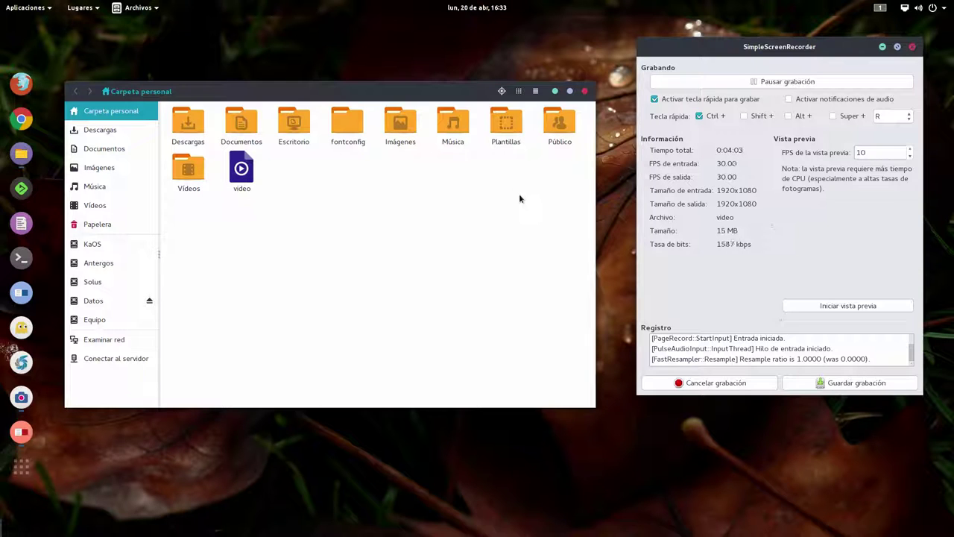
{"action": "left_click_drag", "start_coordinate": [366, 93], "coordinate": [370, 73]}
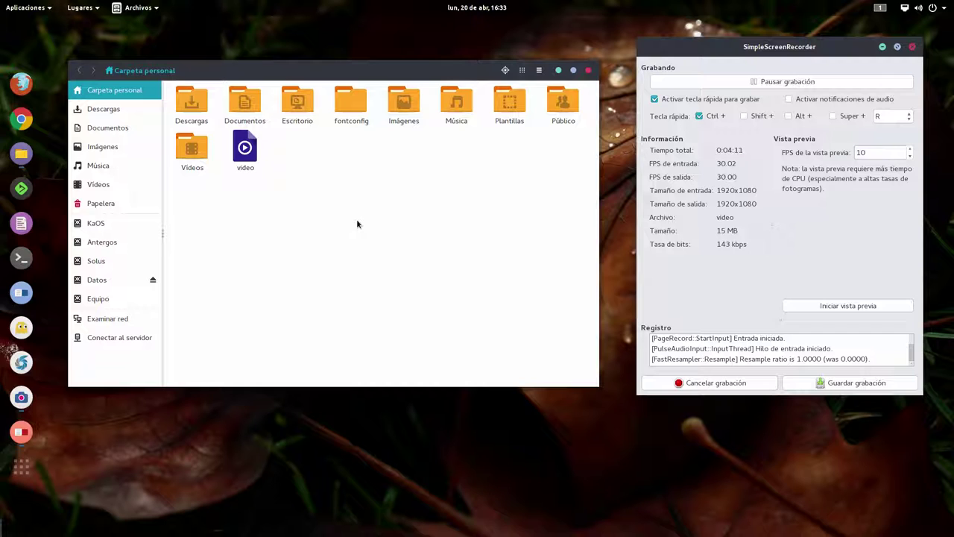
{"action": "left_click_drag", "start_coordinate": [288, 66], "coordinate": [296, 80]}
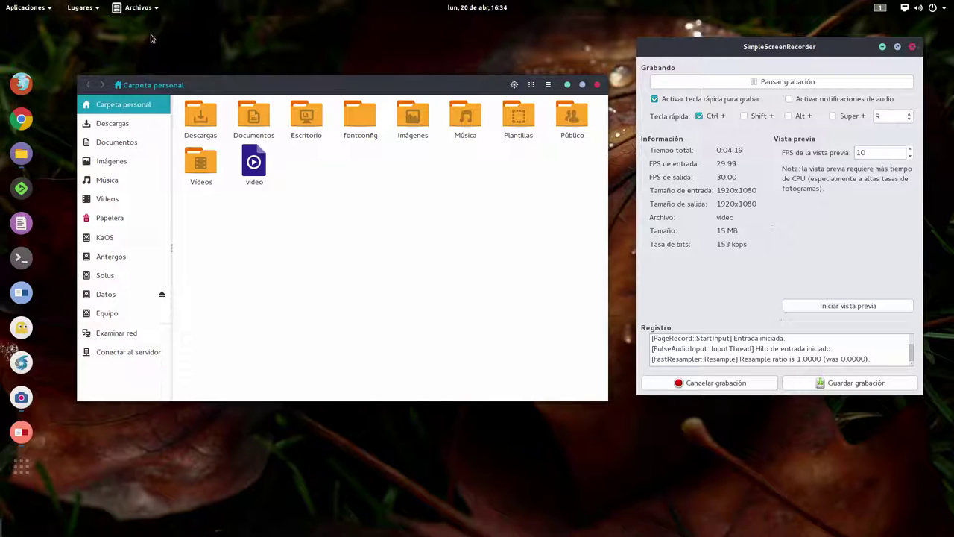
Open a second file manager window from the application's own commands and close it again.
{"action": "left_click", "coordinate": [135, 9]}
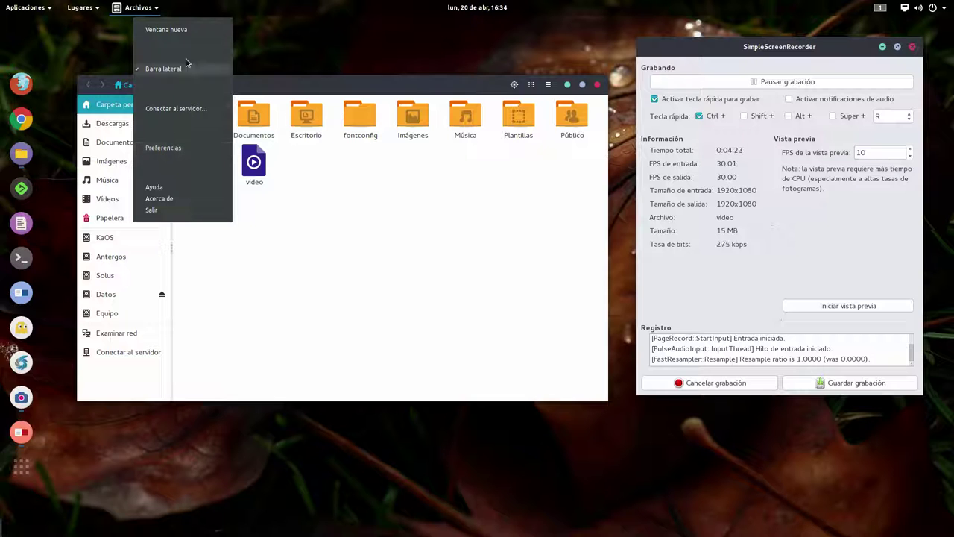
{"action": "left_click", "coordinate": [145, 8]}
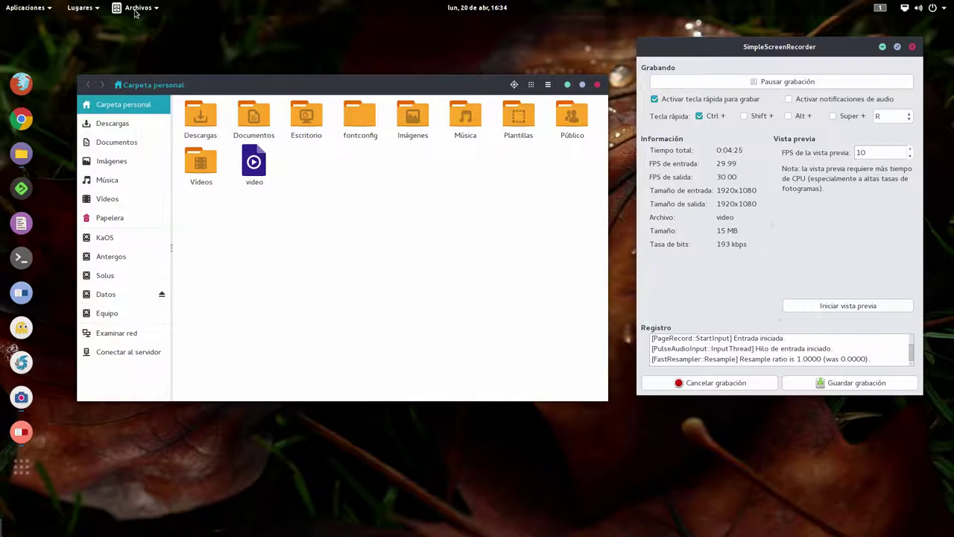
{"action": "left_click", "coordinate": [139, 10]}
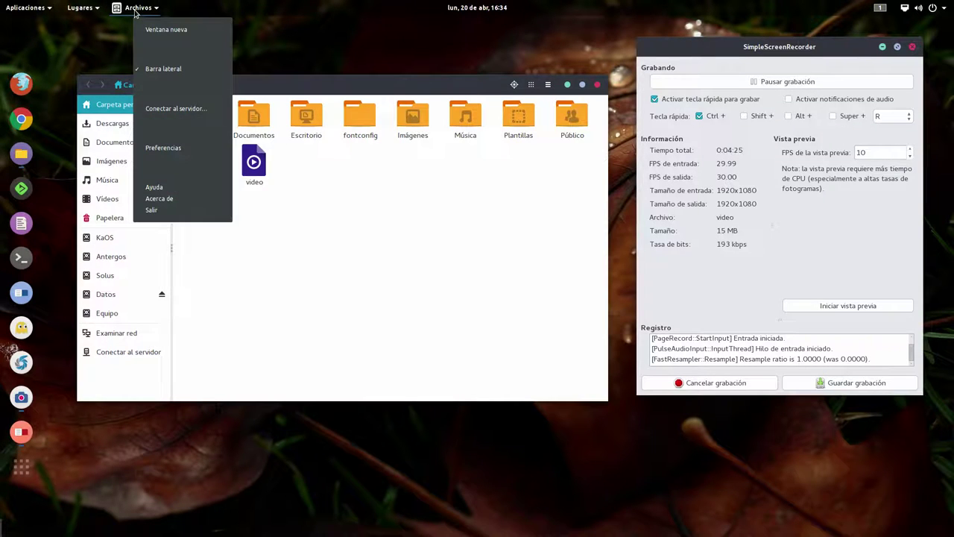
{"action": "left_click", "coordinate": [186, 31]}
{"action": "left_click_drag", "start_coordinate": [217, 26], "coordinate": [410, 108]}
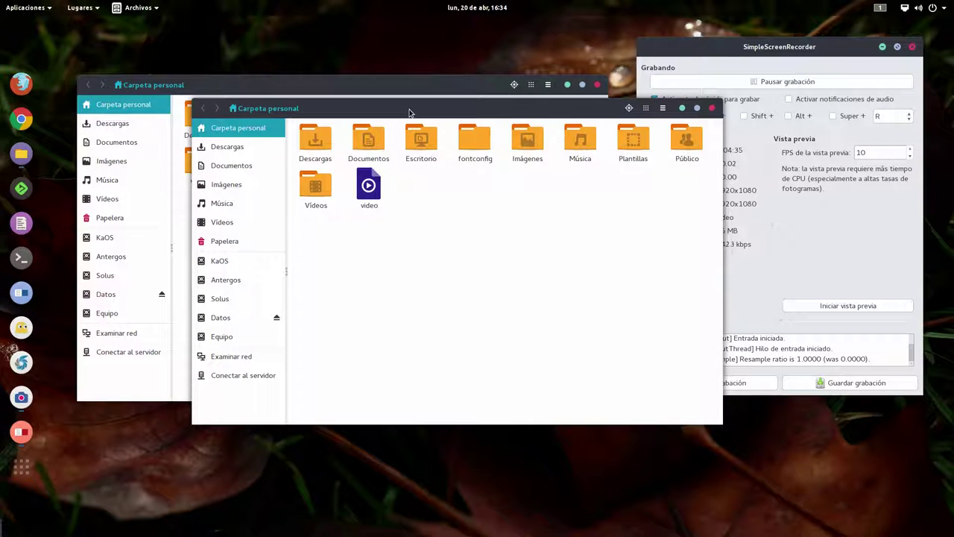
{"action": "left_click_drag", "start_coordinate": [653, 117], "coordinate": [656, 133]}
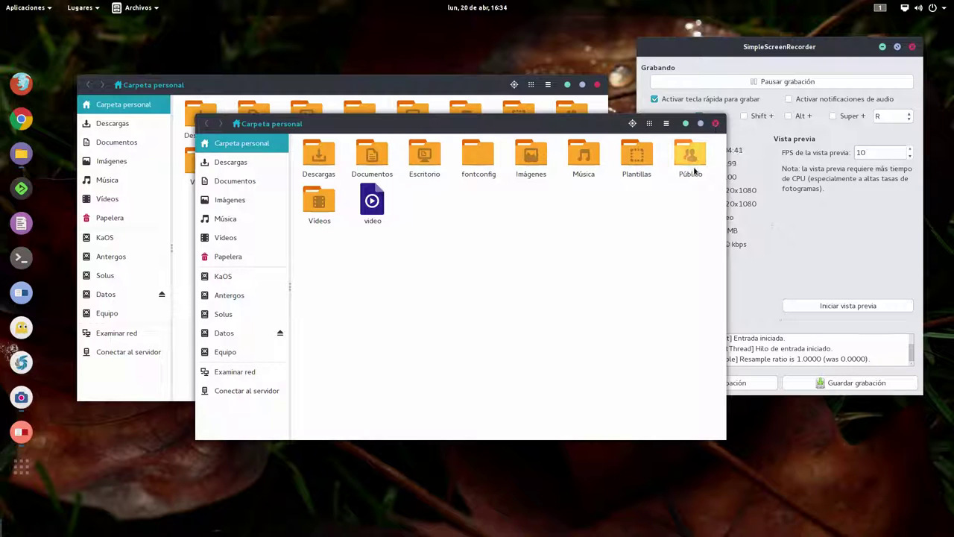
{"action": "left_click", "coordinate": [716, 124]}
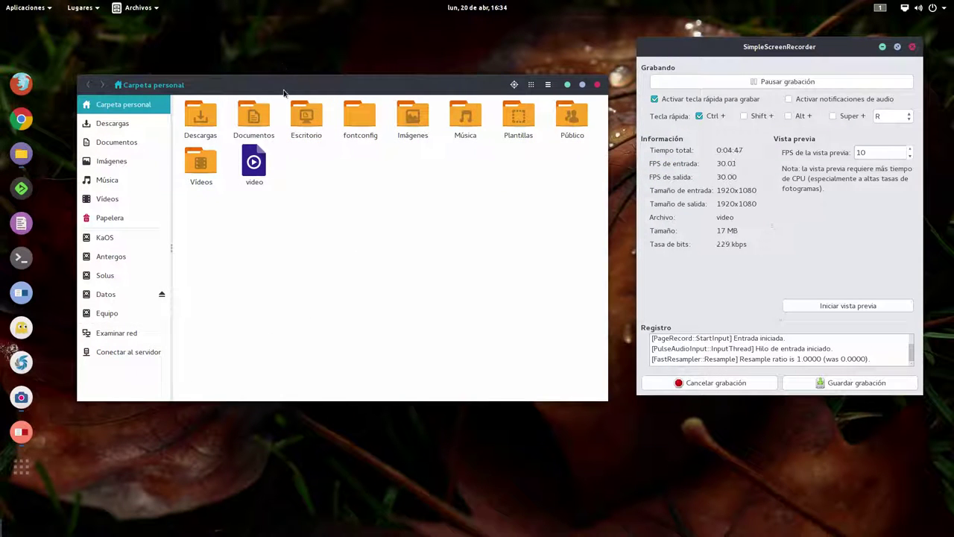
View the file manager's version information in its About dialog and close the dialog.
{"action": "left_click", "coordinate": [141, 9]}
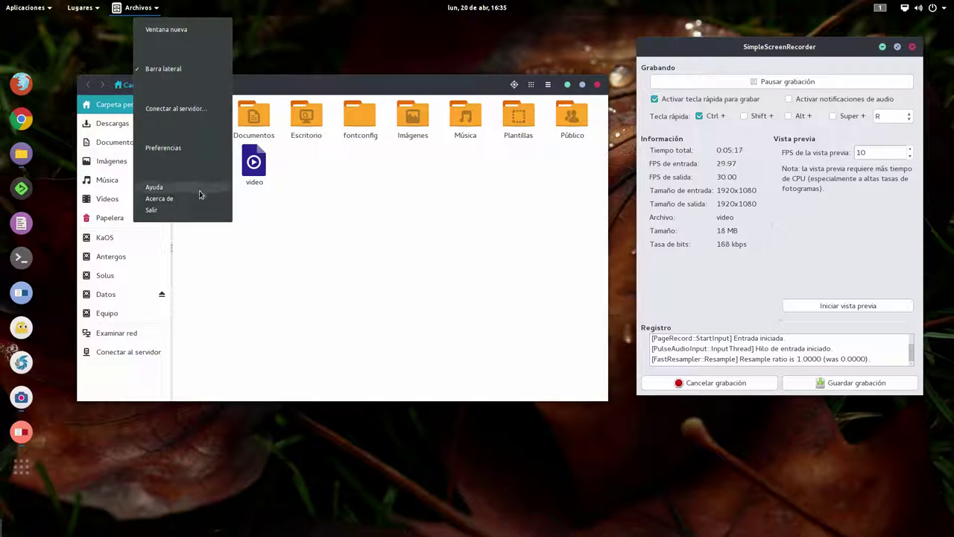
{"action": "left_click", "coordinate": [161, 201]}
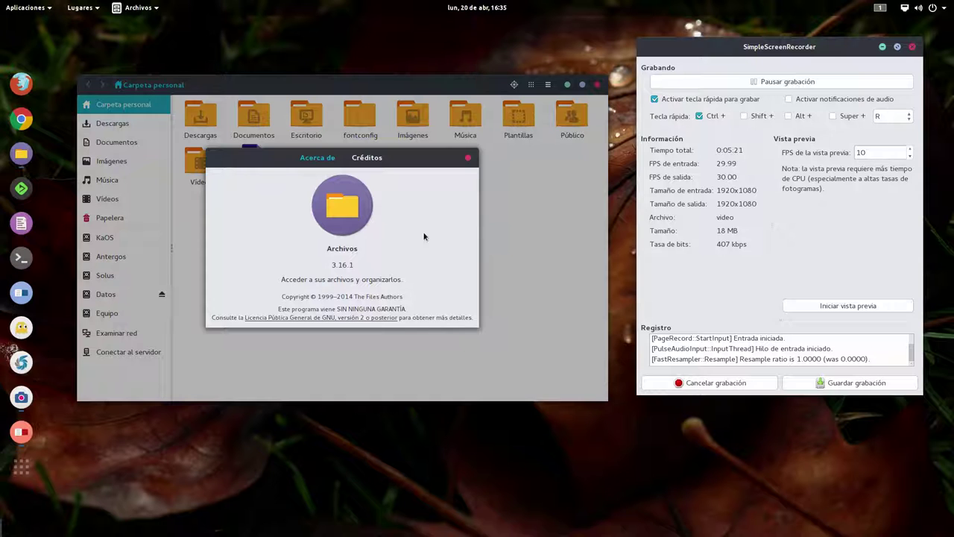
{"action": "left_click", "coordinate": [468, 157]}
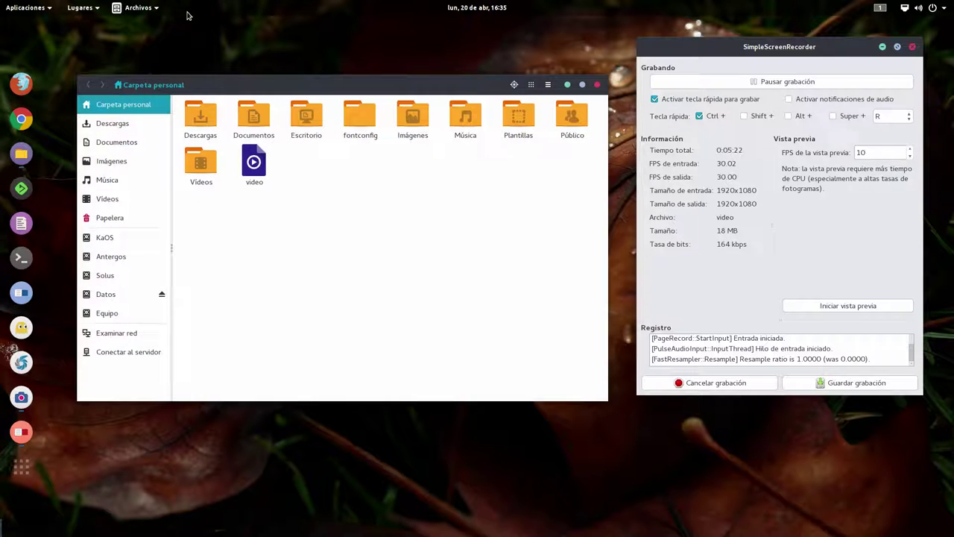
Open the file manager's preferences and examine the choices for the default folder view and the item sort order.
{"action": "left_click", "coordinate": [133, 9]}
{"action": "left_click", "coordinate": [156, 143]}
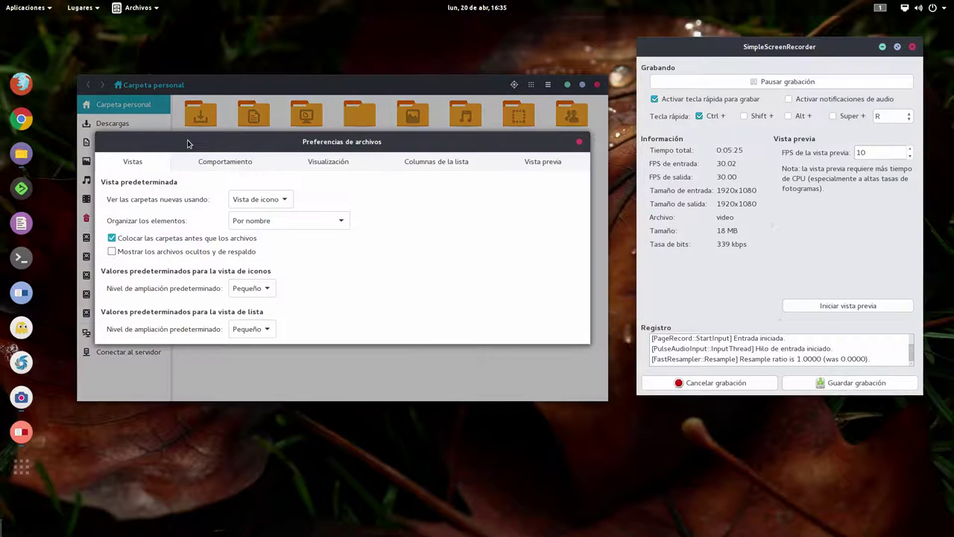
{"action": "mouse_move", "coordinate": [155, 142]}
{"action": "left_mouse_down"}
{"action": "mouse_move", "coordinate": [174, 97]}
{"action": "mouse_move", "coordinate": [161, 132]}
{"action": "mouse_move", "coordinate": [170, 140]}
{"action": "left_mouse_up"}
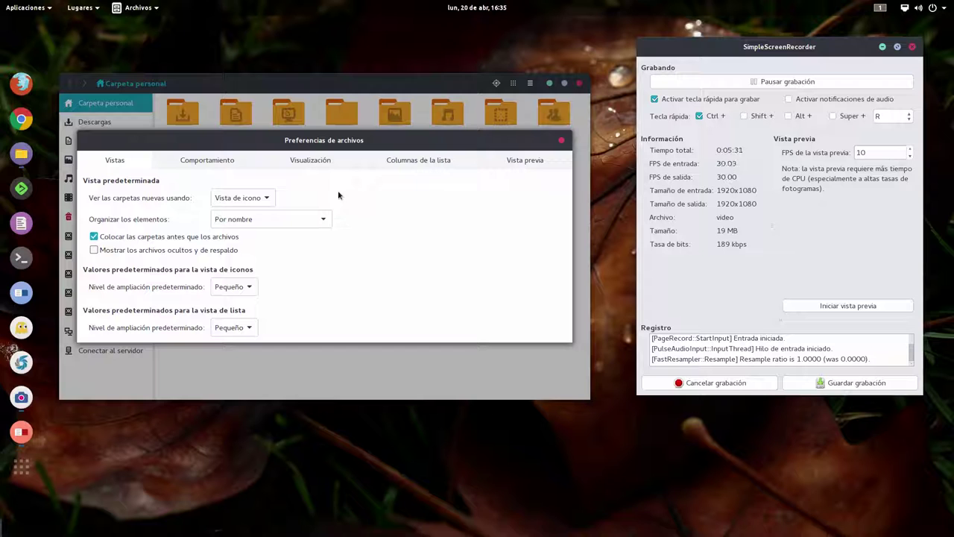
{"action": "left_click_drag", "start_coordinate": [227, 141], "coordinate": [249, 141]}
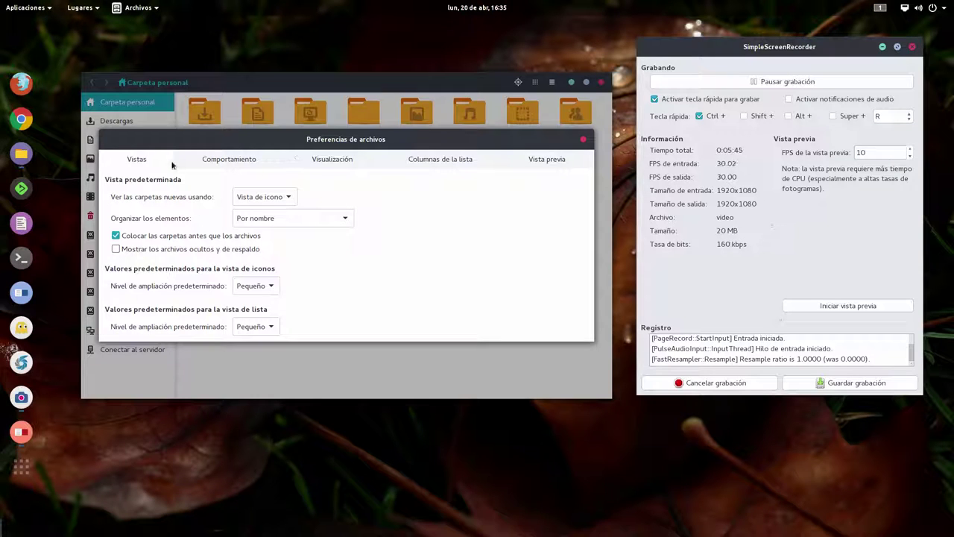
{"action": "left_click", "coordinate": [254, 199]}
{"action": "left_click", "coordinate": [442, 208]}
{"action": "left_click", "coordinate": [263, 216]}
{"action": "left_click", "coordinate": [182, 239]}
{"action": "left_click", "coordinate": [267, 223]}
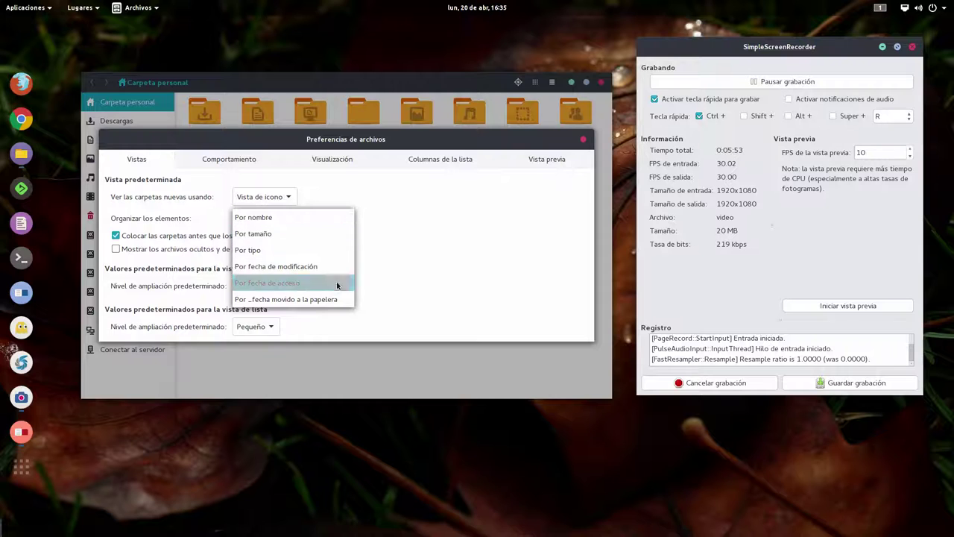
{"action": "left_click", "coordinate": [414, 267]}
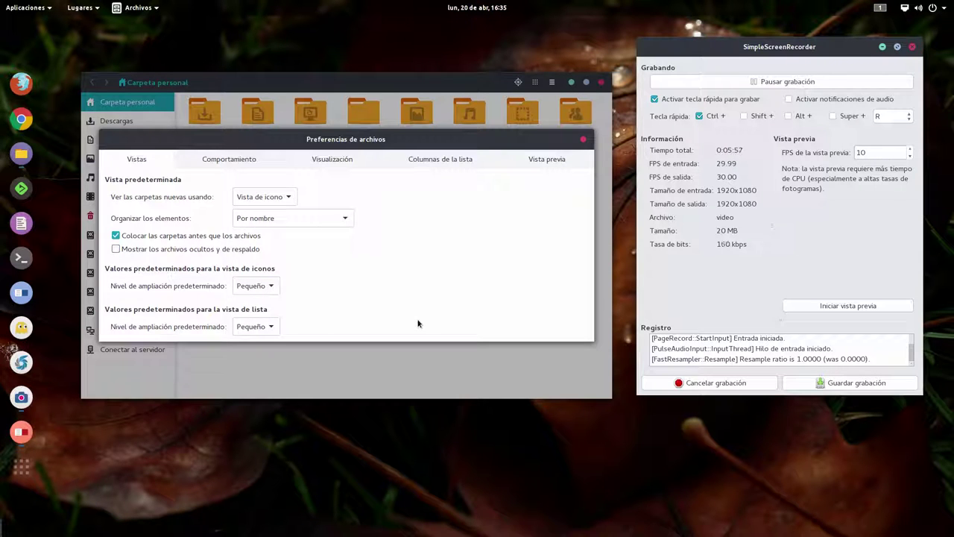
Set the default zoom level to Estándar for both icon view and list view, and reopen the file manager window.
{"action": "left_click", "coordinate": [255, 287]}
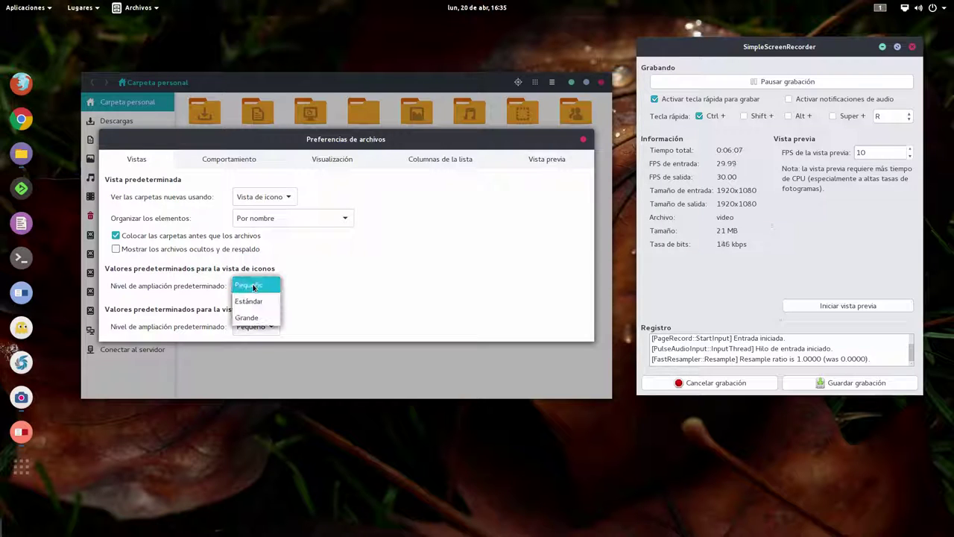
{"action": "left_click", "coordinate": [252, 300]}
{"action": "left_click", "coordinate": [254, 327]}
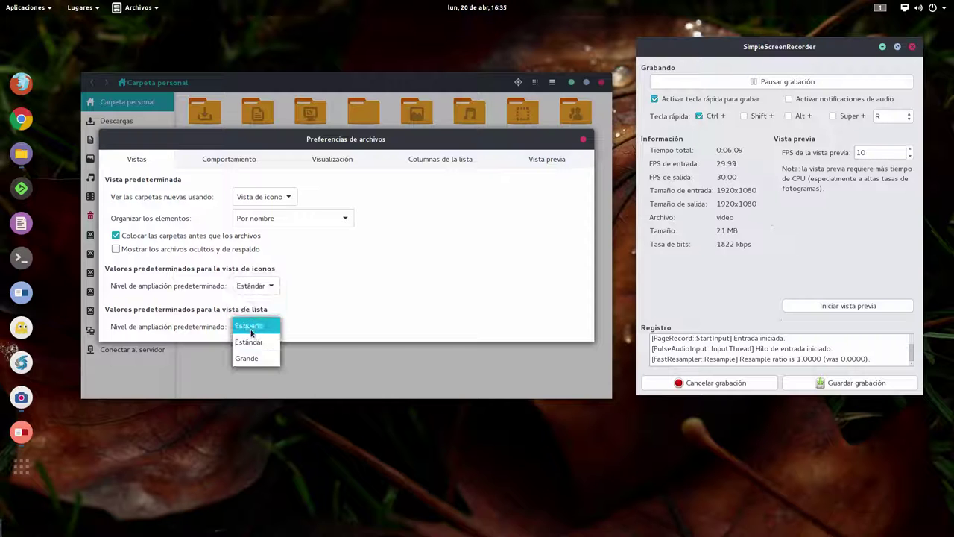
{"action": "left_click", "coordinate": [254, 348]}
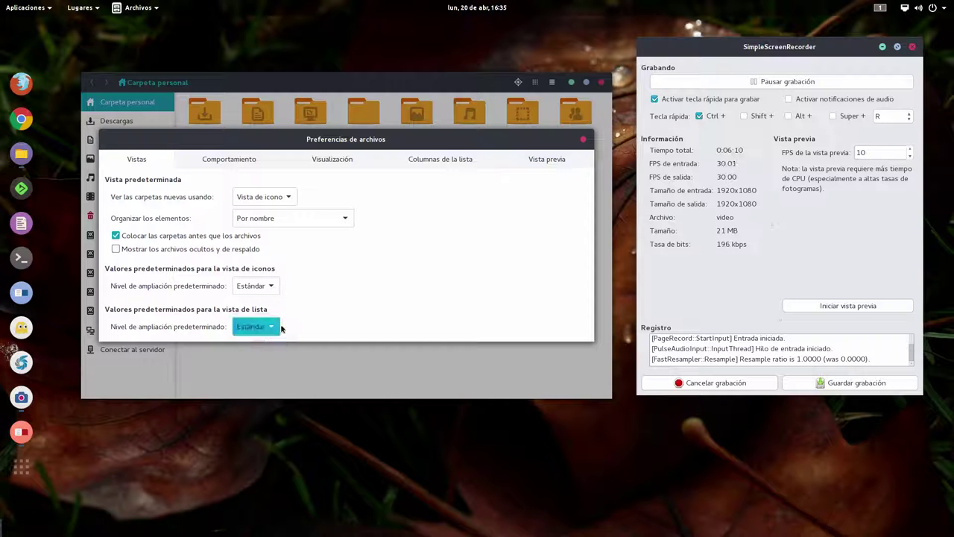
{"action": "left_click", "coordinate": [583, 139]}
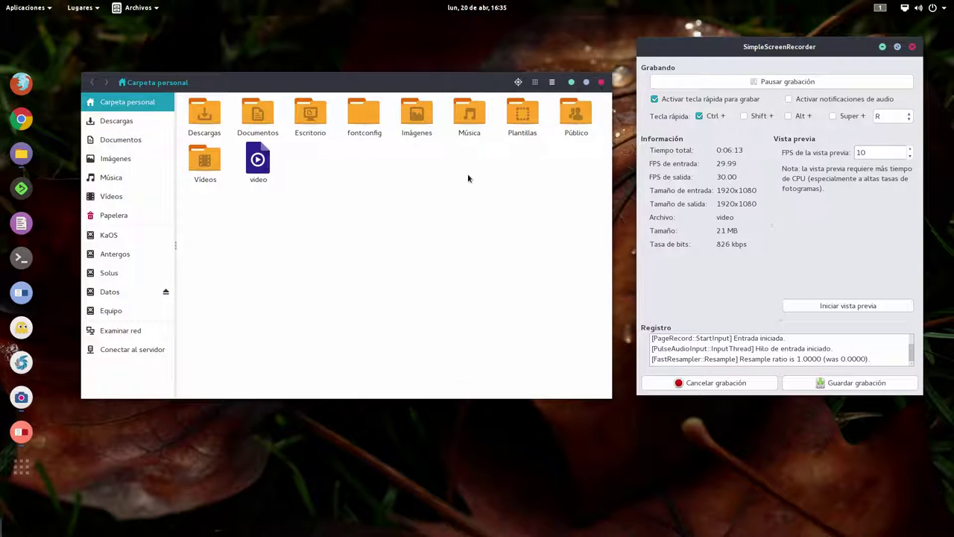
{"action": "left_click", "coordinate": [601, 82]}
{"action": "left_click", "coordinate": [22, 155]}
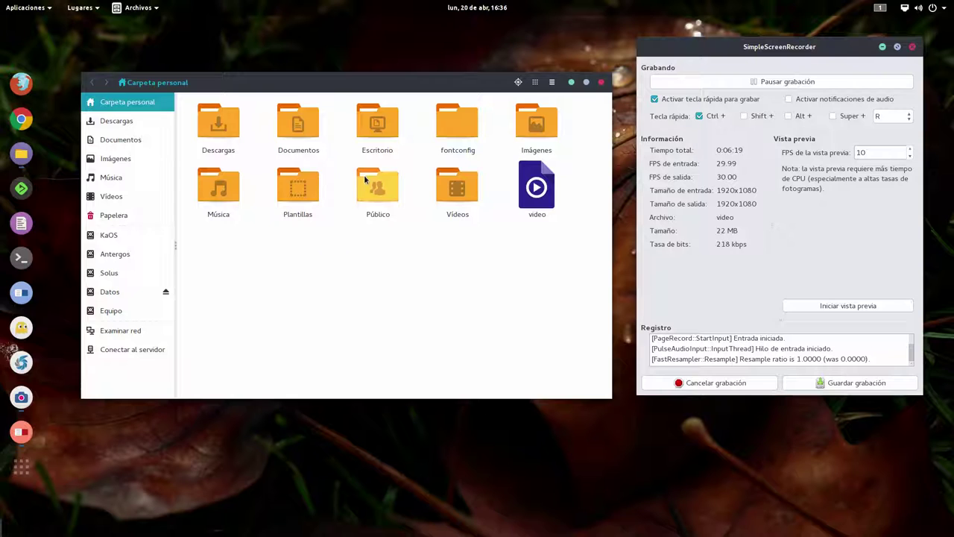
Shrink the home folder's icons to the smallest size using the view's zoom control.
{"action": "left_click", "coordinate": [534, 82]}
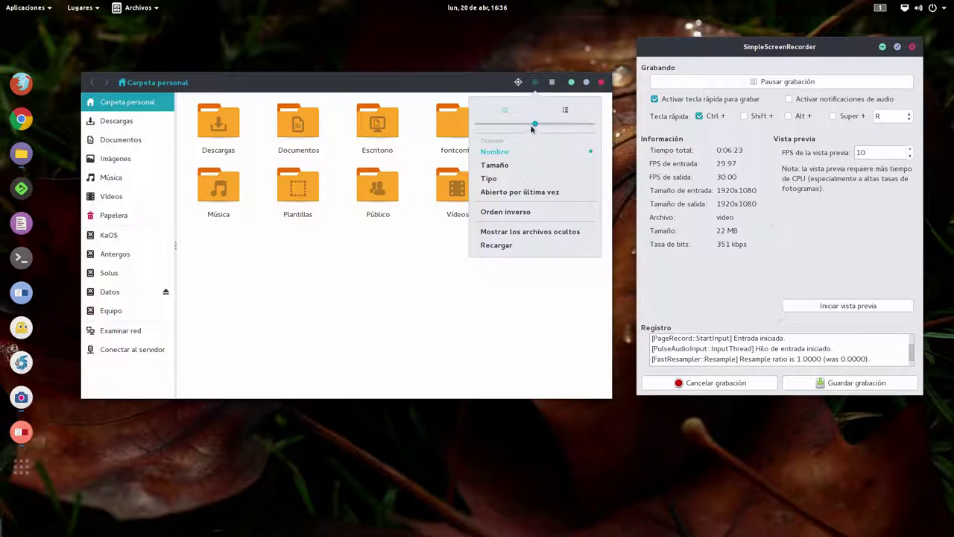
{"action": "left_click_drag", "start_coordinate": [510, 127], "coordinate": [476, 130]}
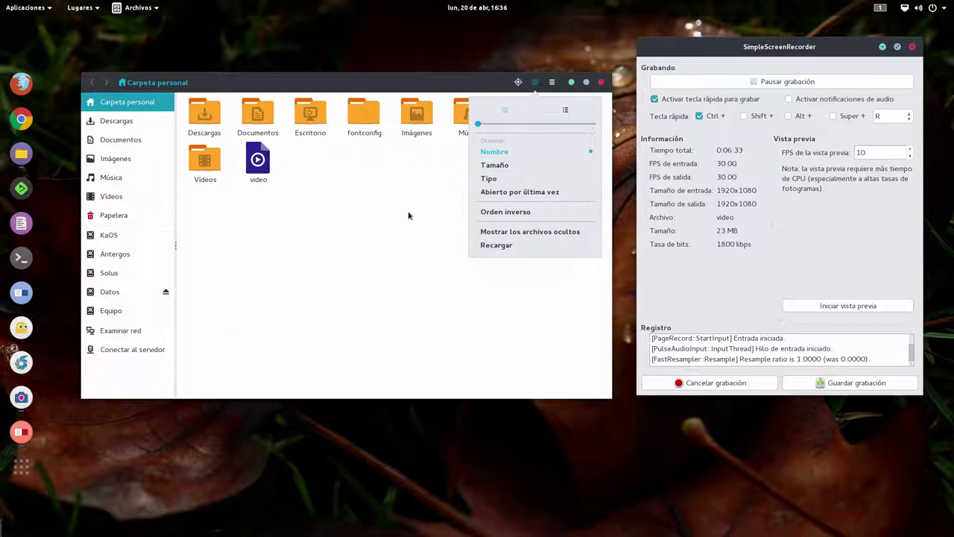
{"action": "left_click", "coordinate": [535, 82]}
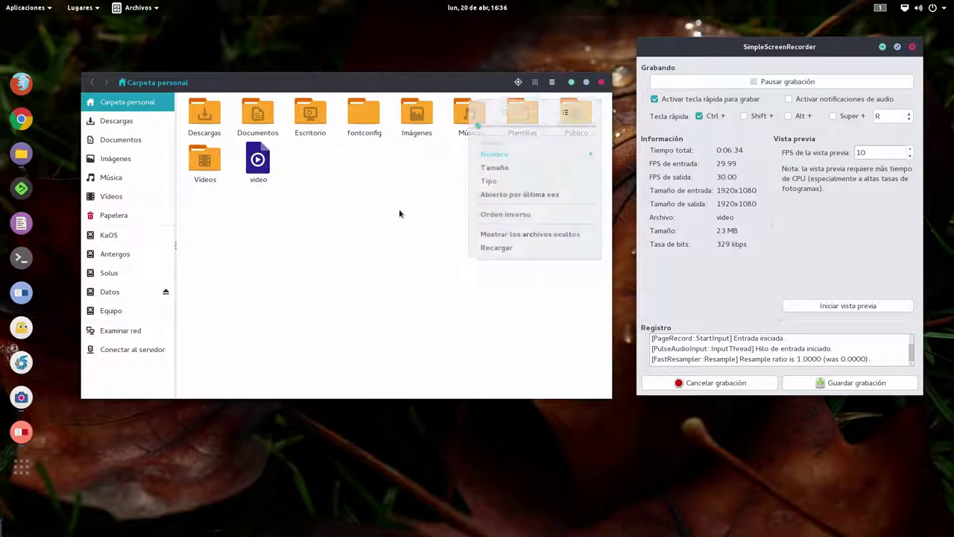
{"action": "left_click", "coordinate": [551, 82]}
{"action": "left_click", "coordinate": [484, 133]}
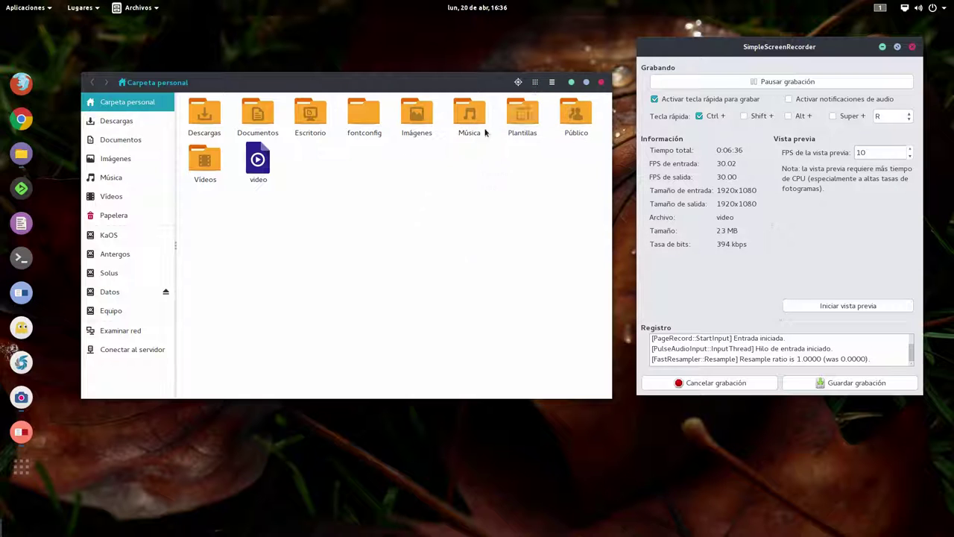
Close and reopen the file manager window to check the default icon size.
{"action": "left_click", "coordinate": [602, 83]}
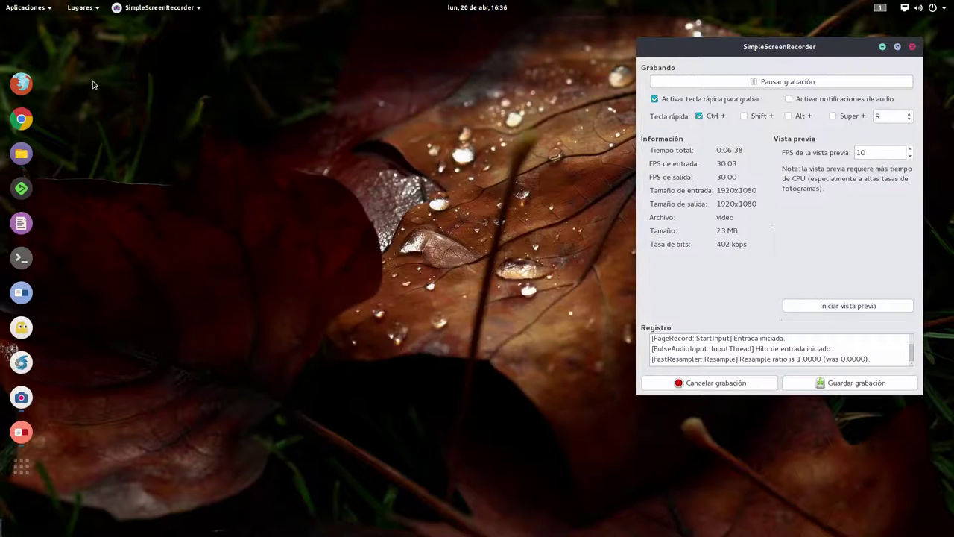
{"action": "left_click", "coordinate": [29, 153]}
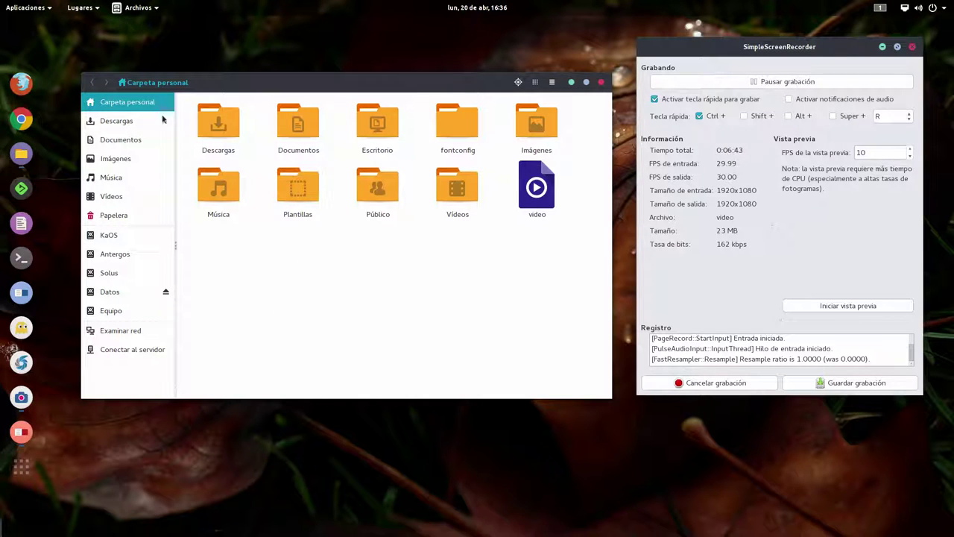
{"action": "left_click", "coordinate": [136, 9]}
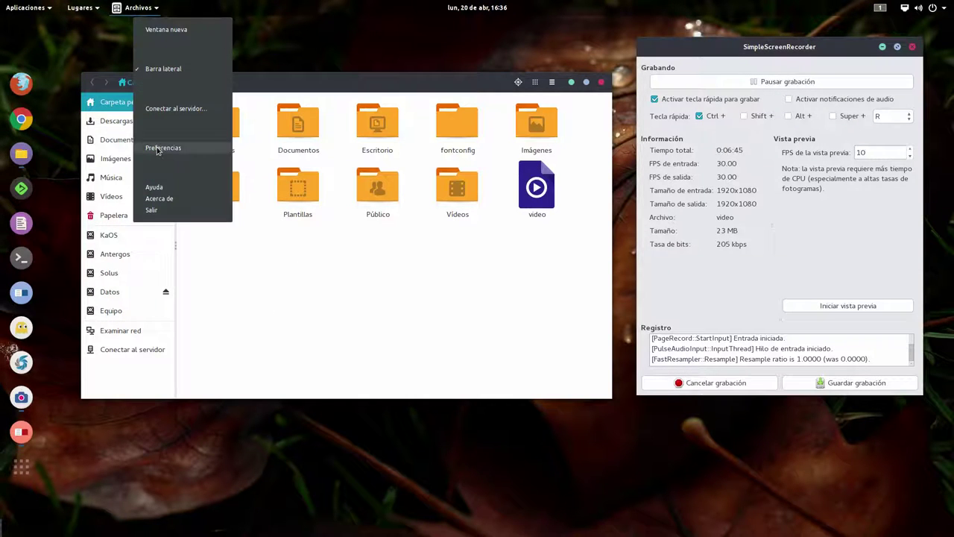
{"action": "key", "text": "Escape"}
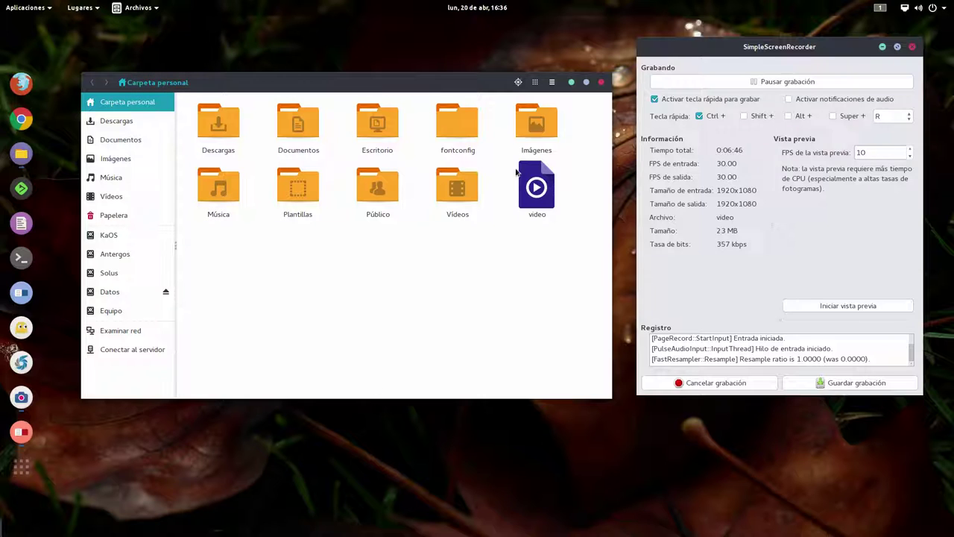
Set the default zoom level to Pequeño for both icon view and list view in the file manager's preferences.
{"action": "left_click", "coordinate": [535, 82]}
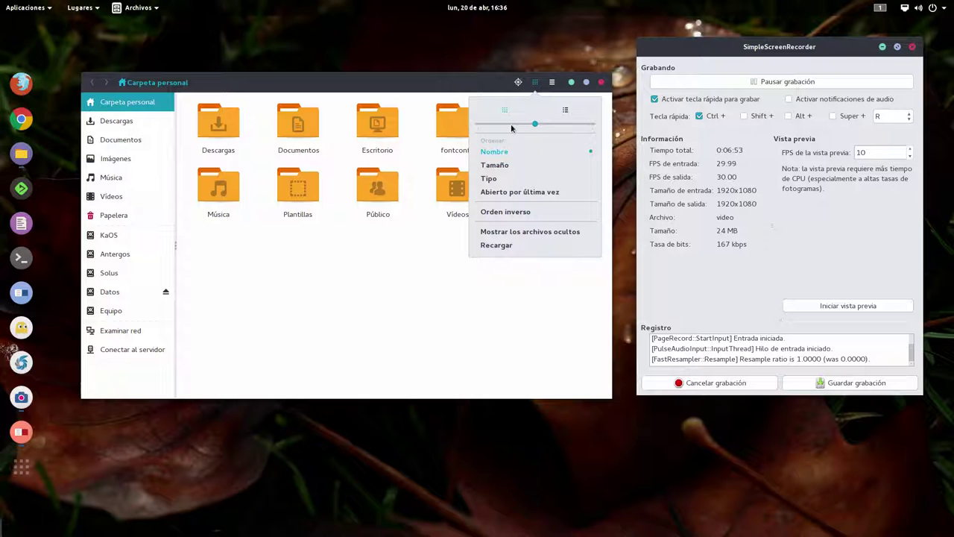
{"action": "left_click", "coordinate": [334, 317]}
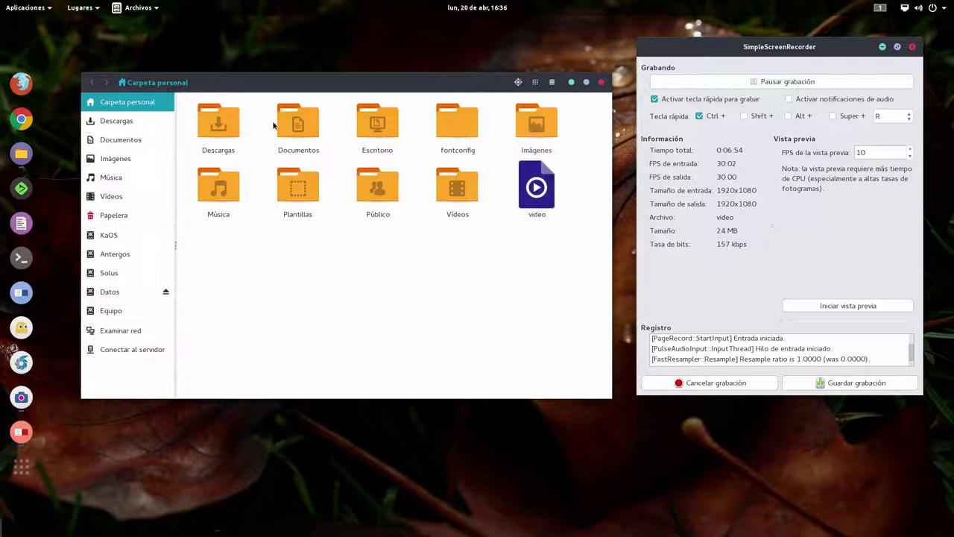
{"action": "left_click", "coordinate": [140, 9]}
{"action": "left_click", "coordinate": [159, 148]}
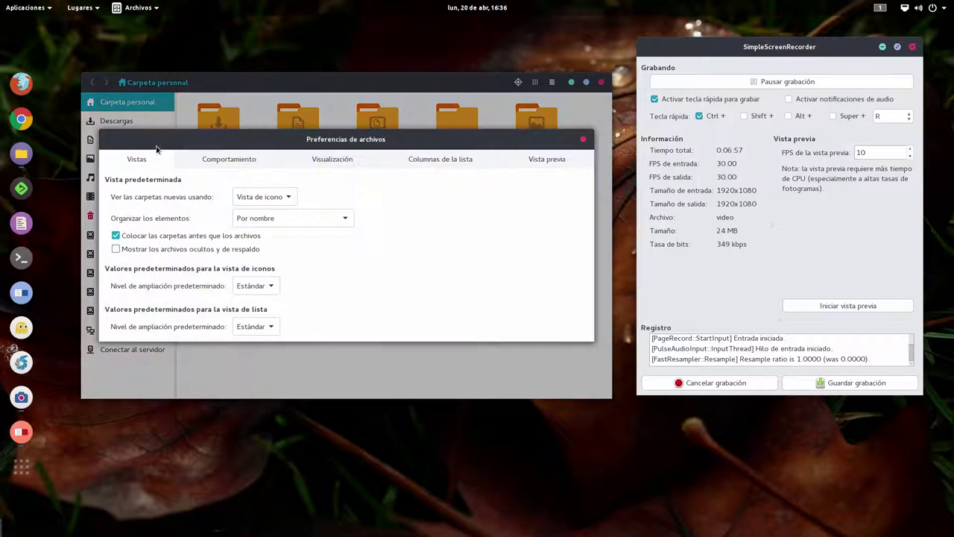
{"action": "left_click", "coordinate": [254, 286]}
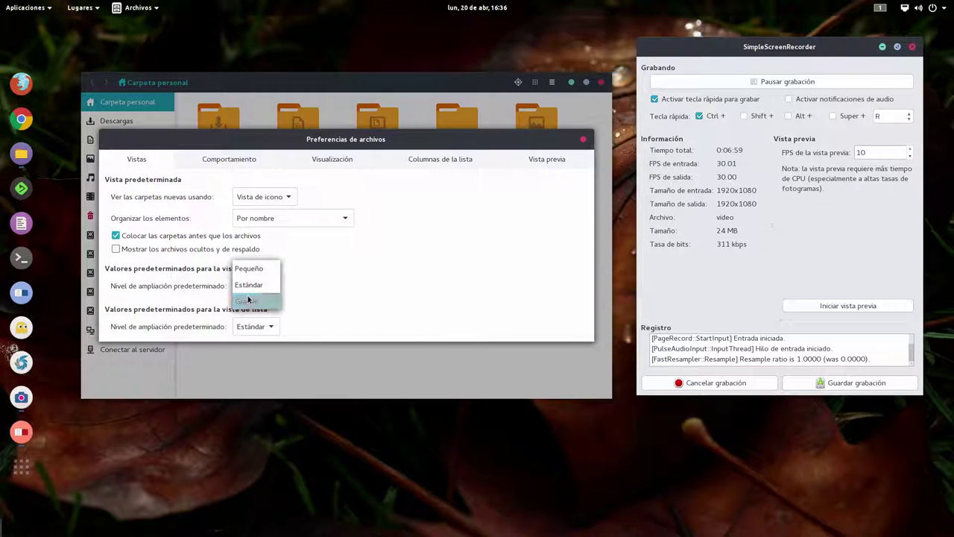
{"action": "left_click", "coordinate": [254, 269]}
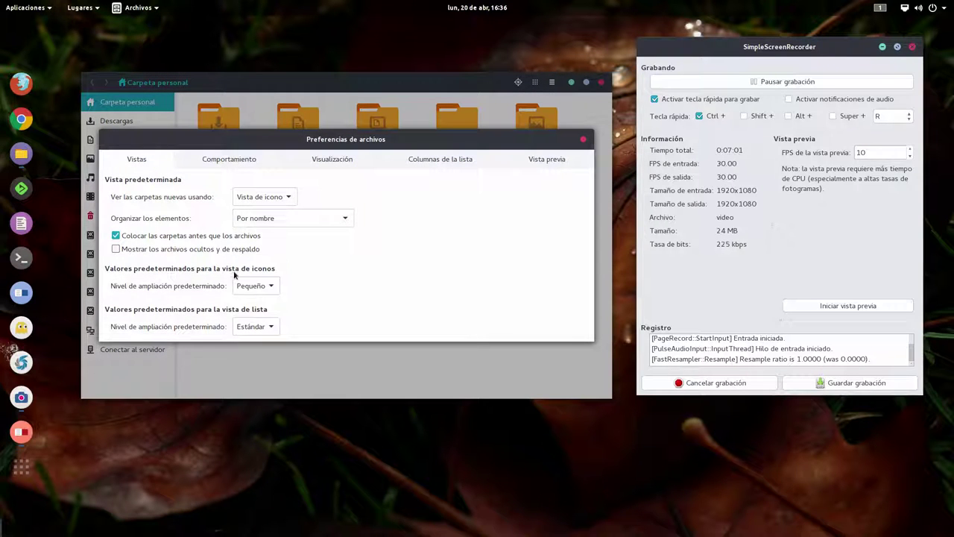
{"action": "left_click", "coordinate": [253, 328]}
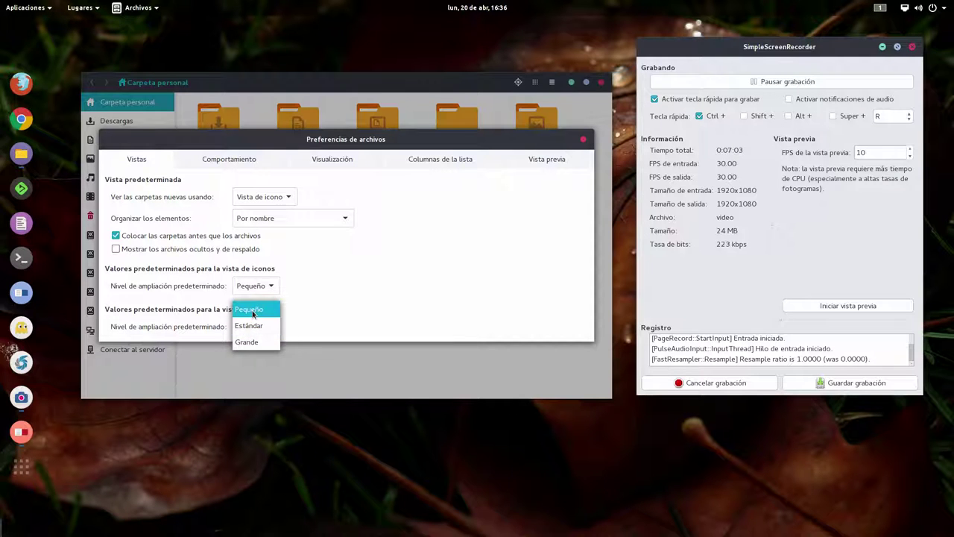
{"action": "left_click", "coordinate": [254, 309]}
{"action": "left_click", "coordinate": [583, 139]}
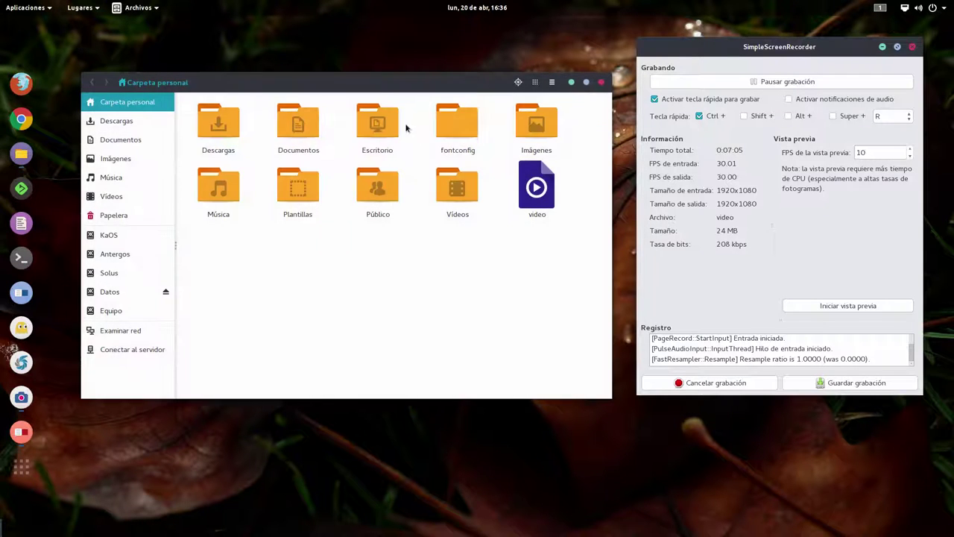
Close and reopen the file manager window to check the Pequeño default icon size.
{"action": "left_click", "coordinate": [601, 82]}
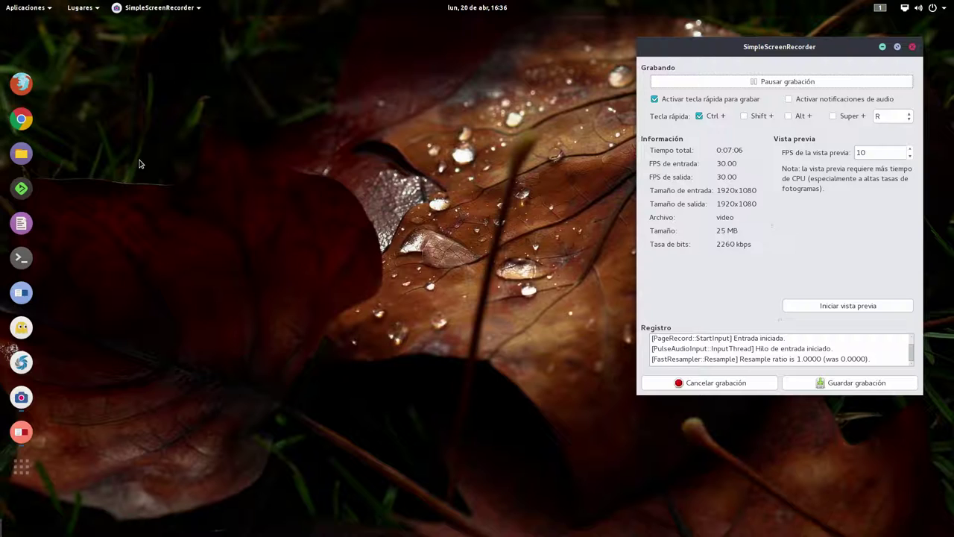
{"action": "left_click", "coordinate": [21, 154]}
{"action": "left_click_drag", "start_coordinate": [415, 85], "coordinate": [404, 84]}
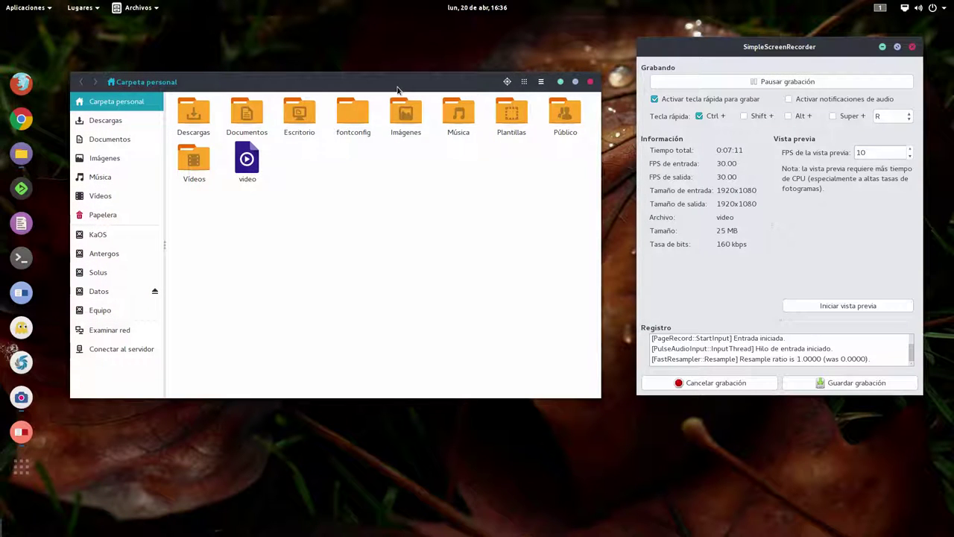
Open the file manager's preferences and examine the Comportamiento options for opening items, executable text files and the trash.
{"action": "left_click", "coordinate": [143, 9]}
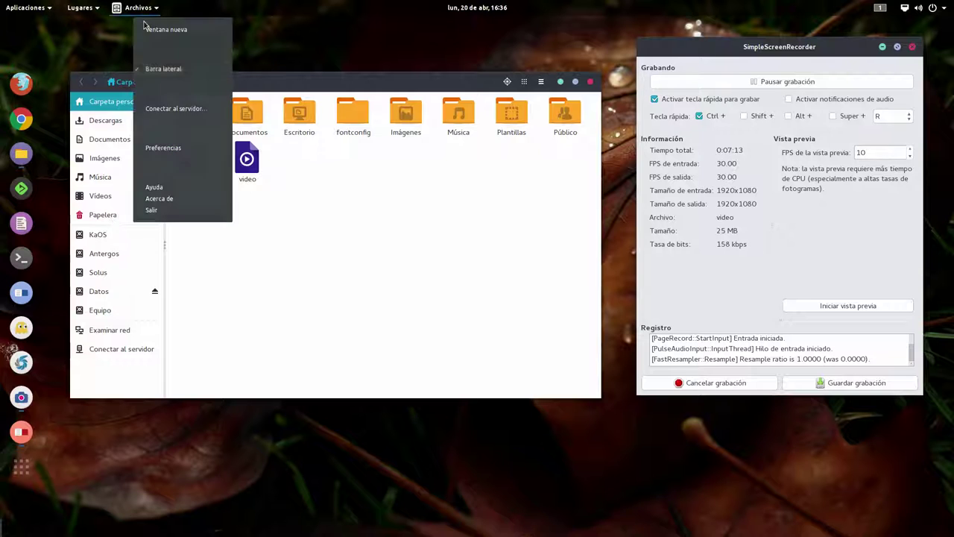
{"action": "left_click", "coordinate": [163, 147]}
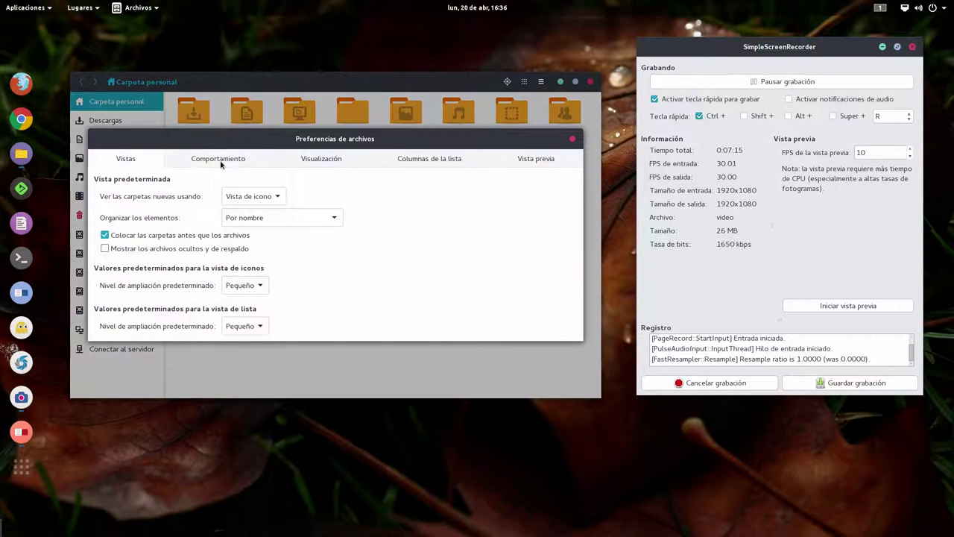
{"action": "left_click", "coordinate": [258, 161]}
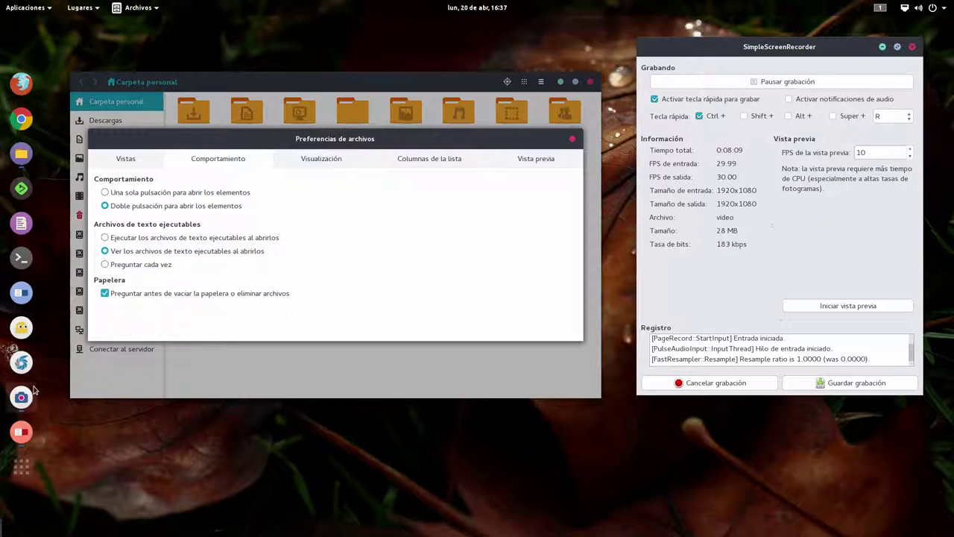
Switch to dconf Editor, examine the org.gnome.nautilus.preferences keys beside the file manager's preferences, and close the editor.
{"action": "left_click", "coordinate": [22, 432]}
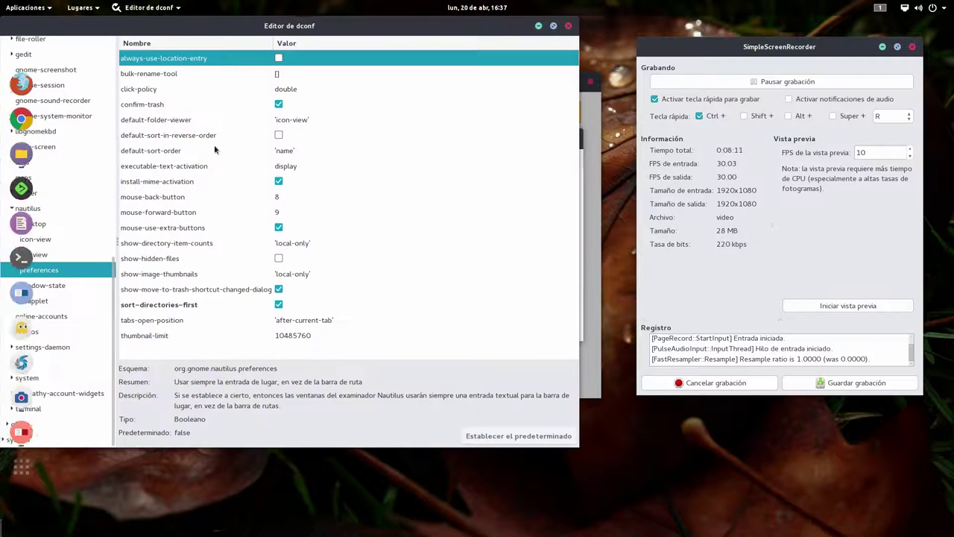
{"action": "left_click_drag", "start_coordinate": [284, 23], "coordinate": [391, 37]}
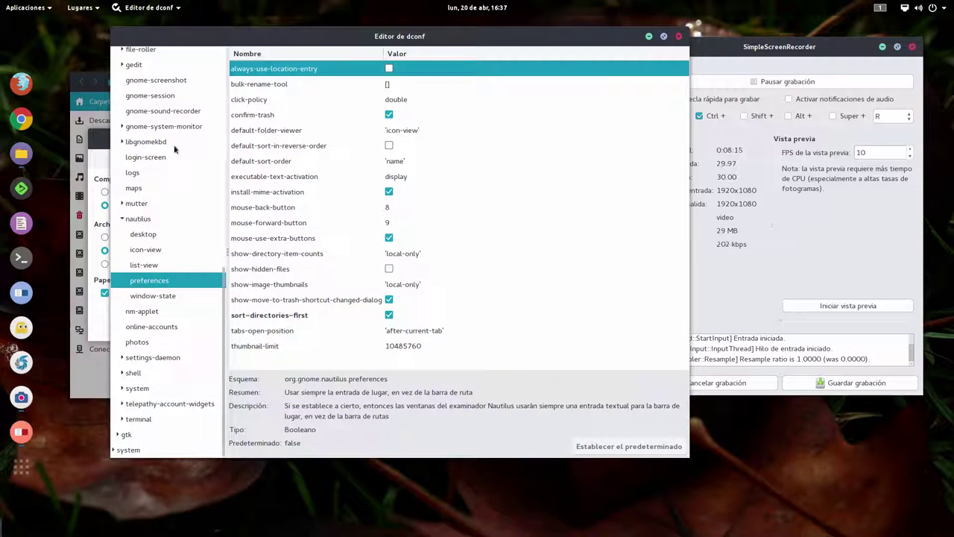
{"action": "scroll", "coordinate": [176, 216], "scroll_direction": "up", "scroll_amount": 10}
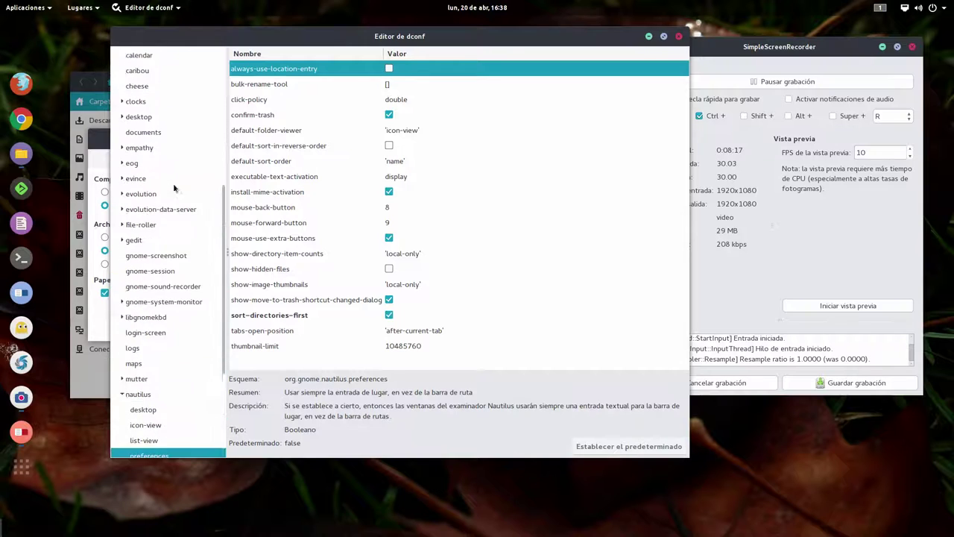
{"action": "scroll", "coordinate": [146, 108], "scroll_direction": "down", "scroll_amount": 10}
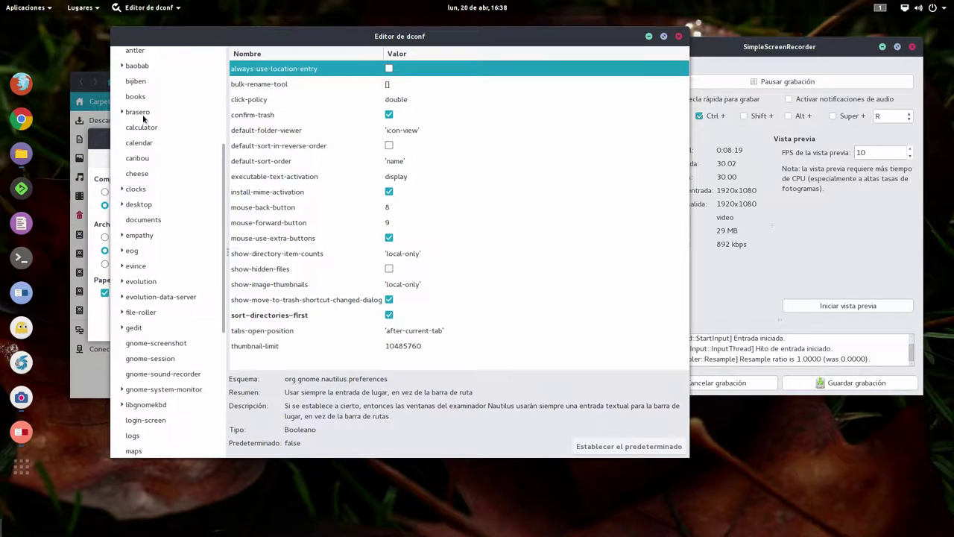
{"action": "scroll", "coordinate": [144, 117], "scroll_direction": "down", "scroll_amount": 3}
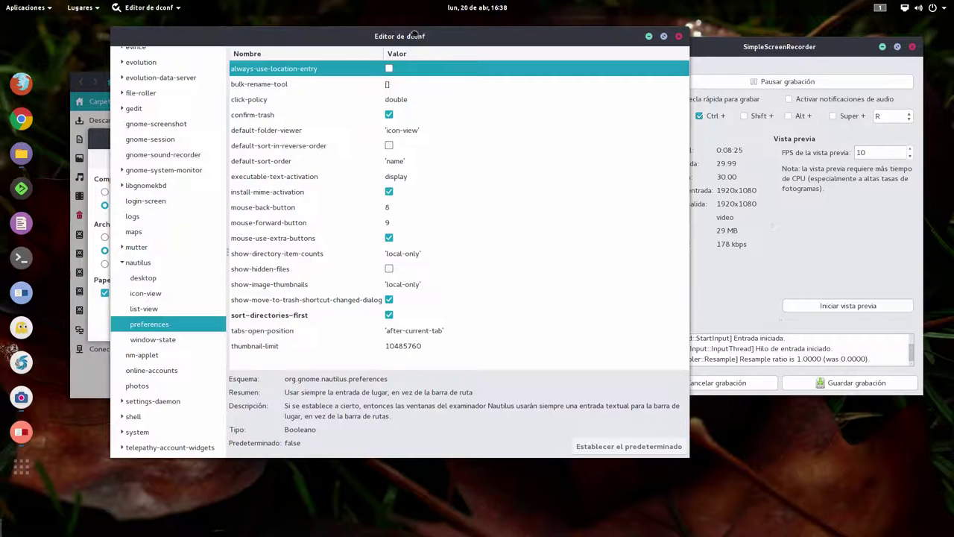
{"action": "left_click_drag", "start_coordinate": [415, 42], "coordinate": [438, 144]}
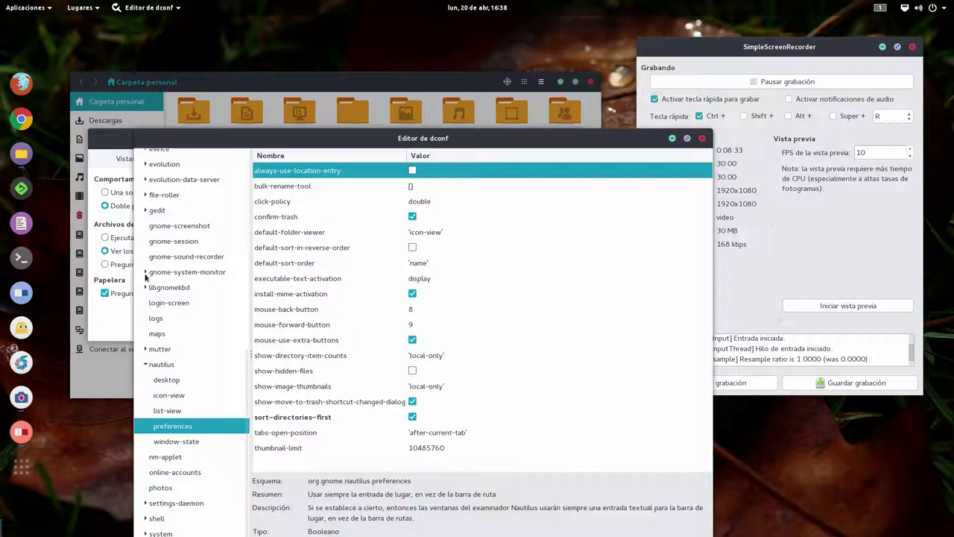
{"action": "left_click_drag", "start_coordinate": [203, 146], "coordinate": [443, 167]}
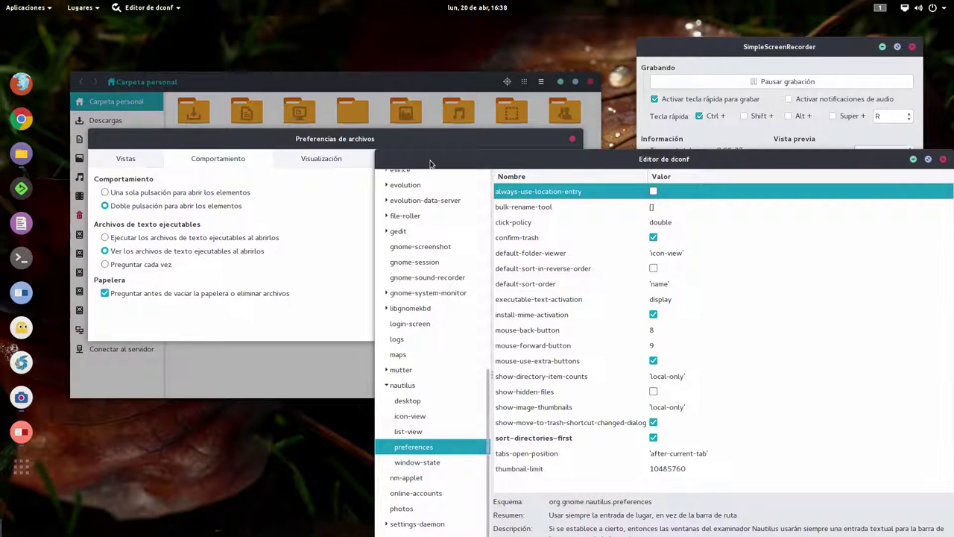
{"action": "left_click_drag", "start_coordinate": [433, 160], "coordinate": [186, 92]}
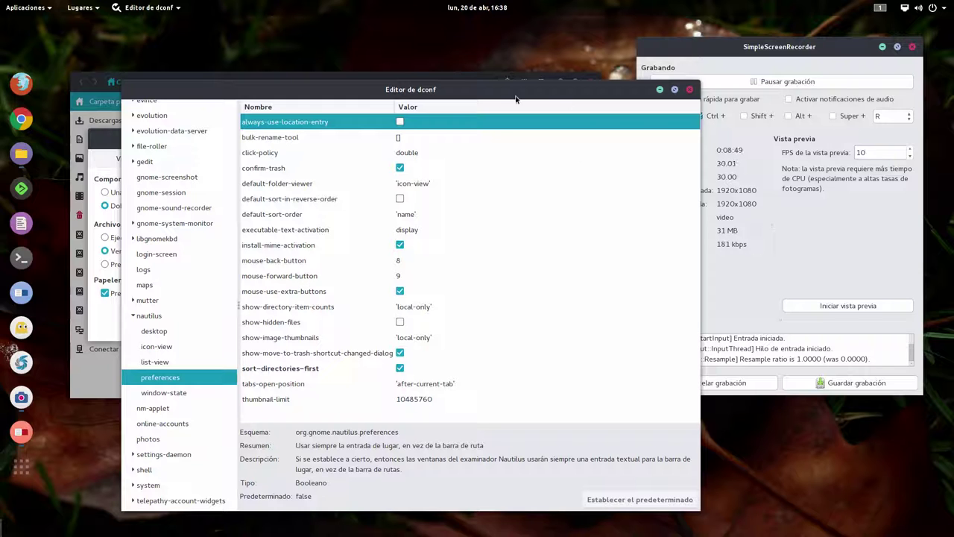
{"action": "left_click_drag", "start_coordinate": [476, 87], "coordinate": [488, 61]}
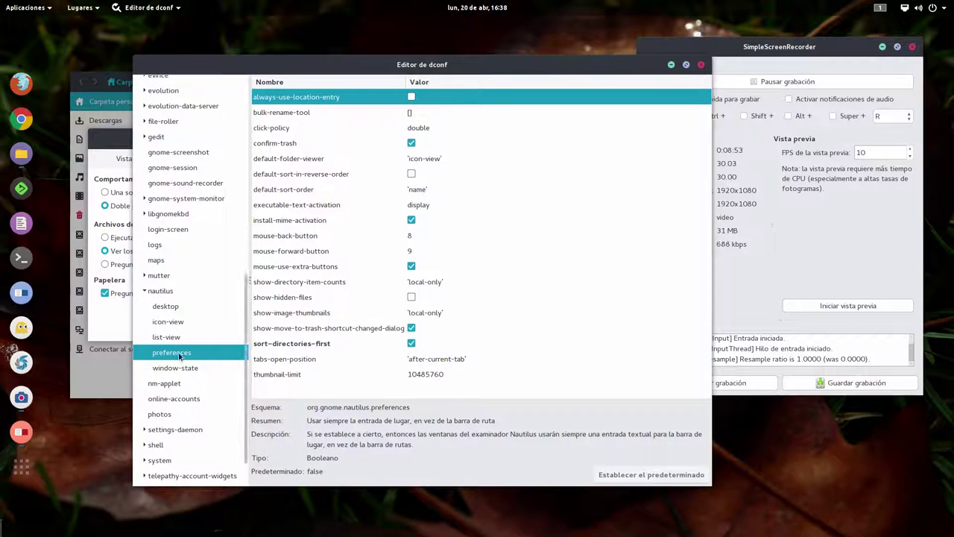
{"action": "left_click_drag", "start_coordinate": [633, 68], "coordinate": [591, 86]}
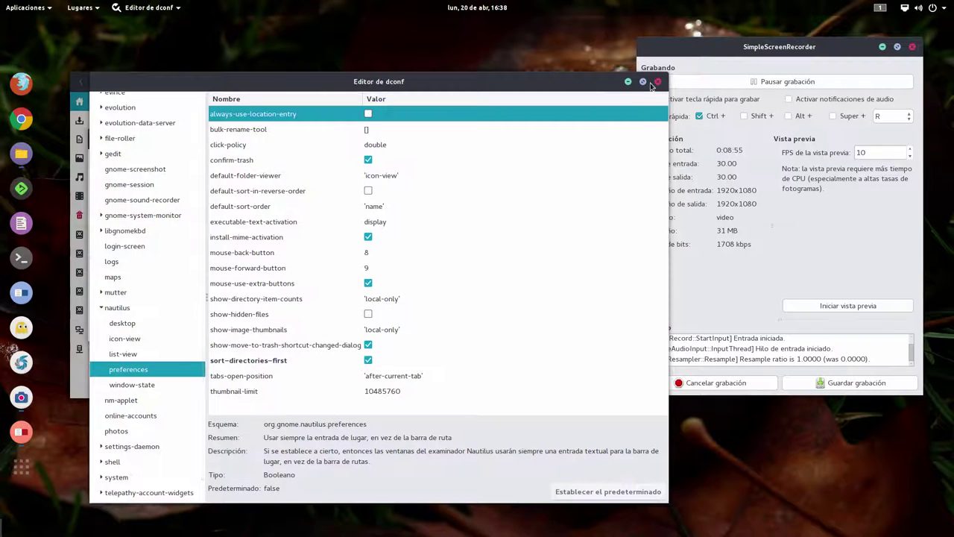
{"action": "left_click", "coordinate": [659, 81]}
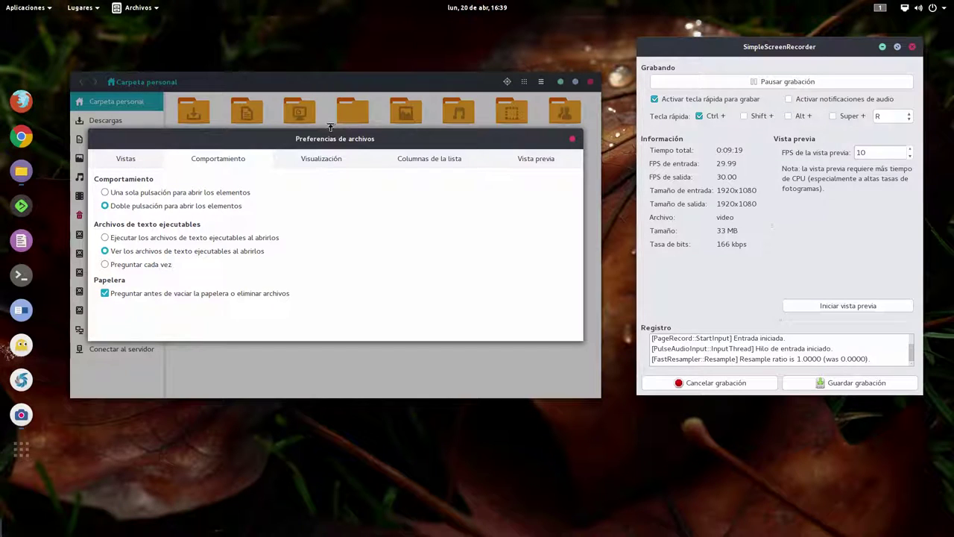
Examine the choices for icon captions and the columns available for the list view in the file manager's preferences.
{"action": "left_click", "coordinate": [321, 159]}
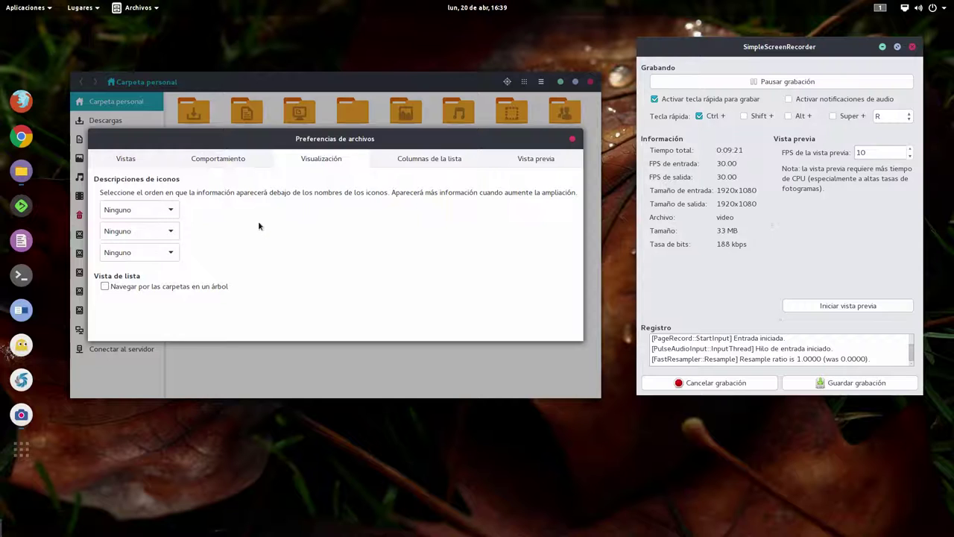
{"action": "left_click", "coordinate": [123, 211]}
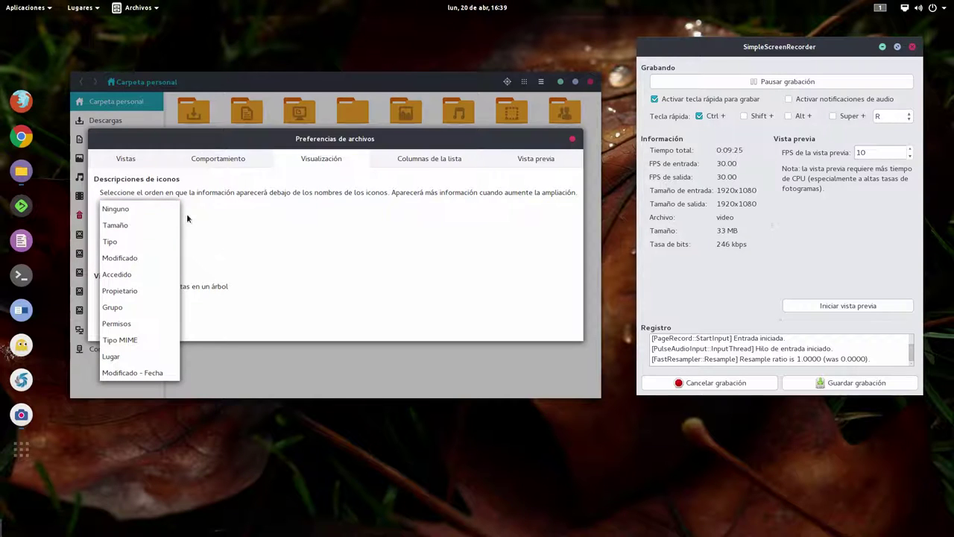
{"action": "left_click", "coordinate": [298, 223]}
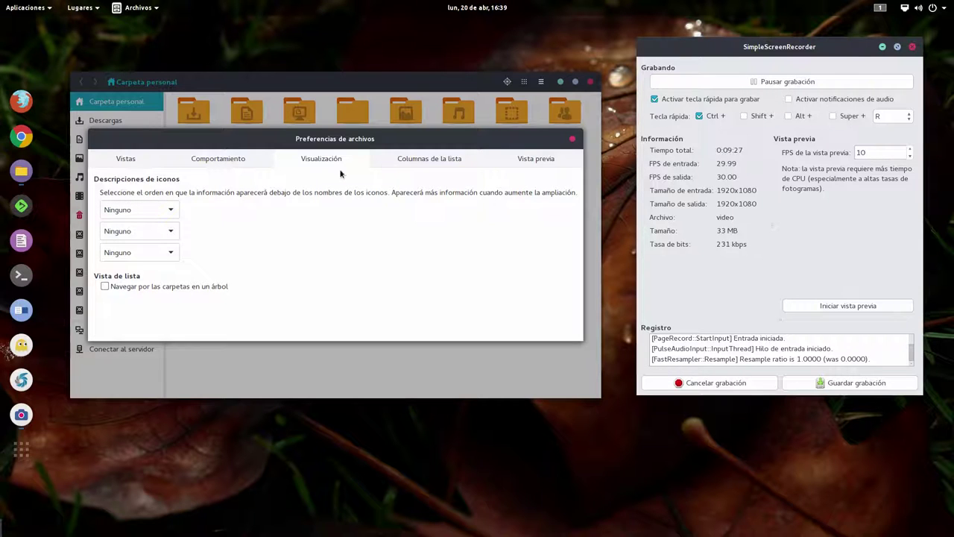
{"action": "left_click", "coordinate": [392, 161]}
{"action": "scroll", "coordinate": [179, 231], "scroll_direction": "down", "scroll_amount": 2}
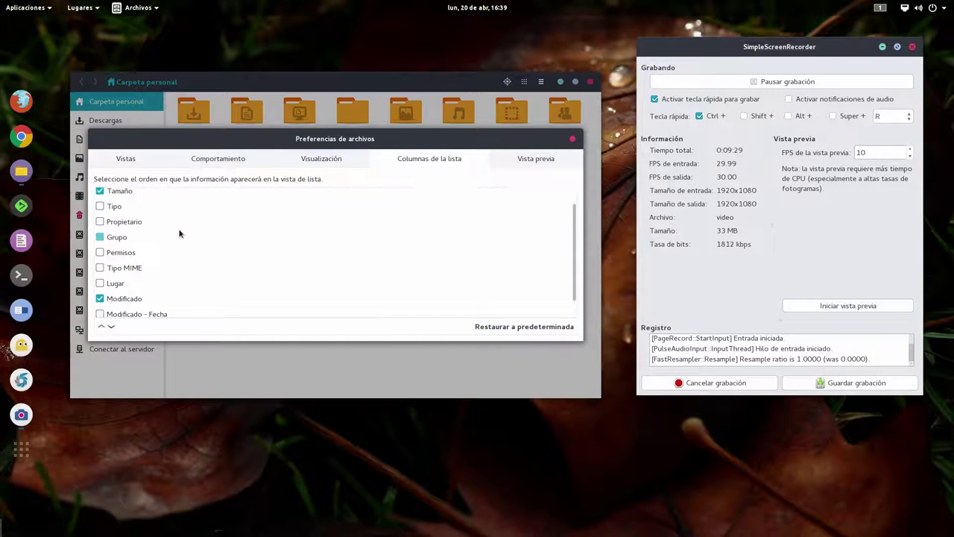
{"action": "scroll", "coordinate": [179, 231], "scroll_direction": "up", "scroll_amount": 2}
Examine the preview preferences for thumbnails and file size limit, revisit the Comportamiento options, and close the preferences.
{"action": "left_click", "coordinate": [516, 163]}
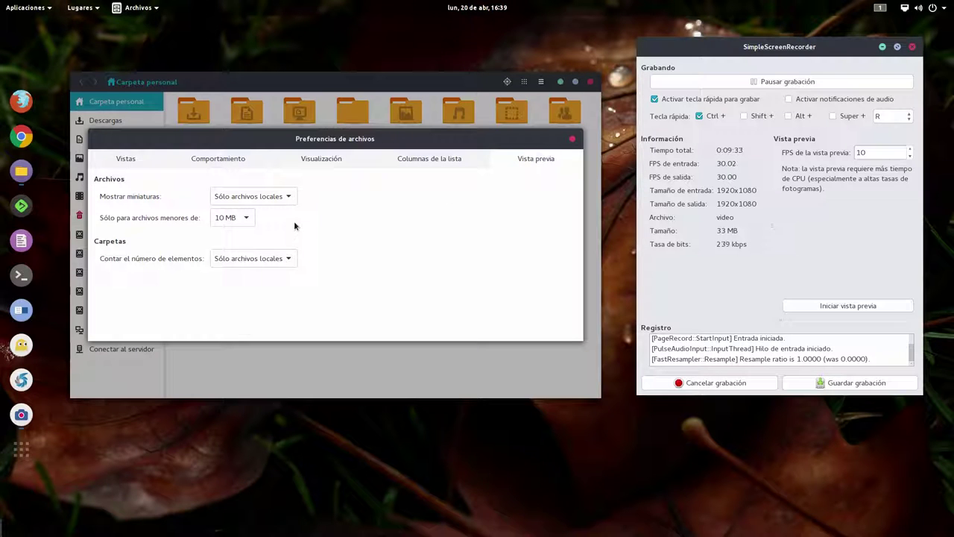
{"action": "left_click", "coordinate": [251, 198]}
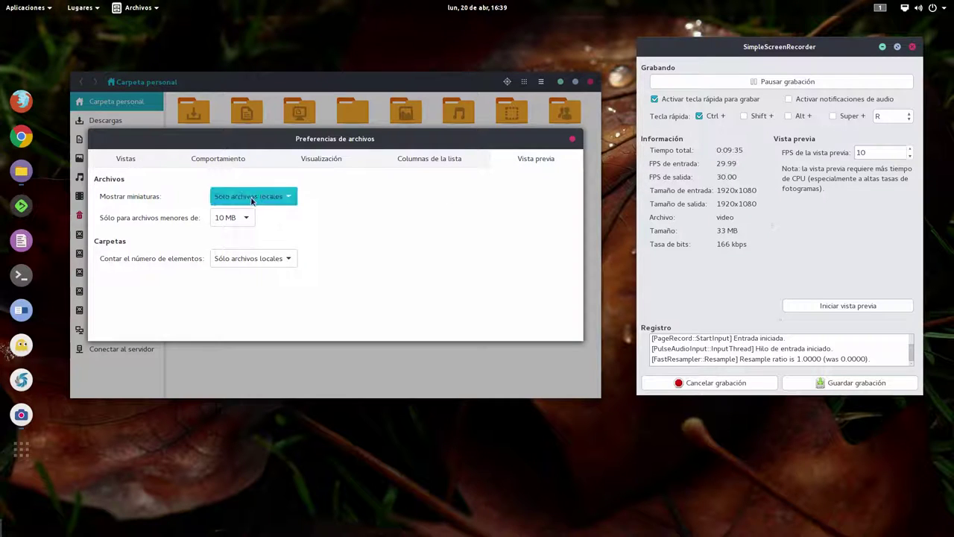
{"action": "left_click", "coordinate": [270, 236]}
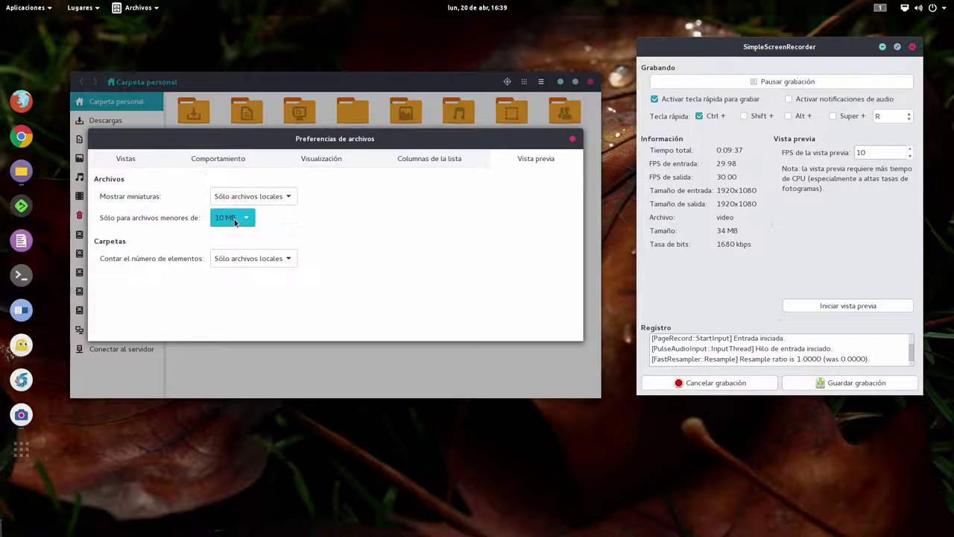
{"action": "left_click", "coordinate": [234, 219]}
{"action": "left_click", "coordinate": [349, 224]}
{"action": "left_click", "coordinate": [232, 160]}
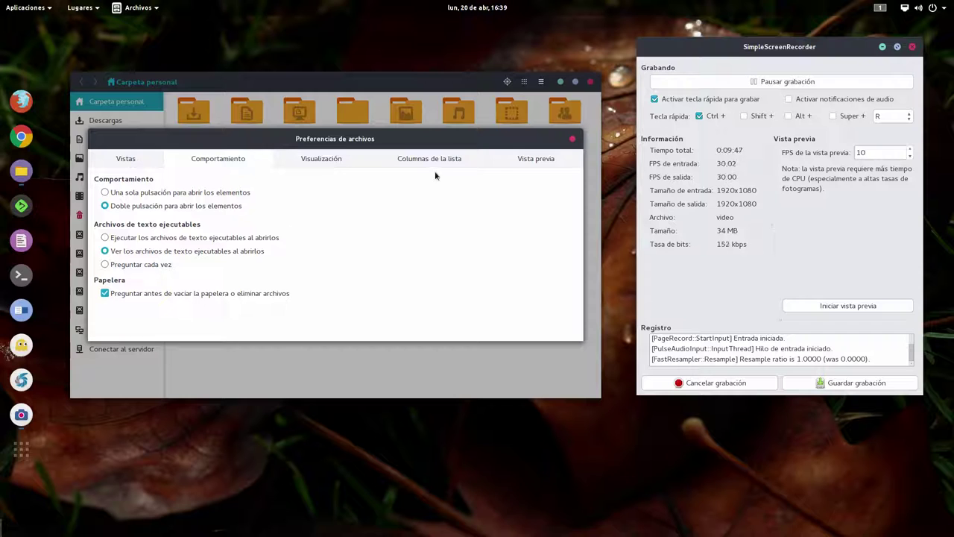
{"action": "left_click", "coordinate": [572, 141]}
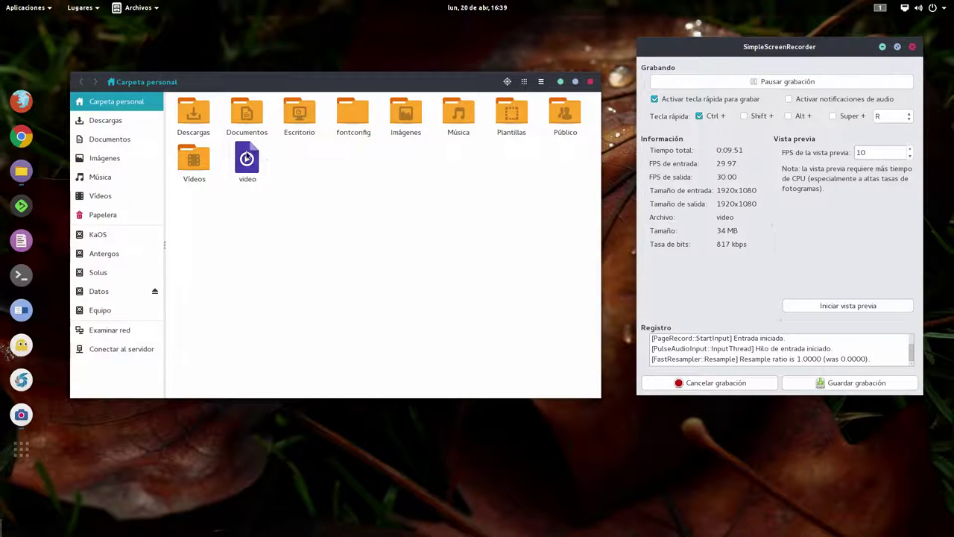
Open the Vold 2 - Teal folder inside 168976-vold2-theme_1.2 in Descargas.
{"action": "double_click", "coordinate": [199, 123]}
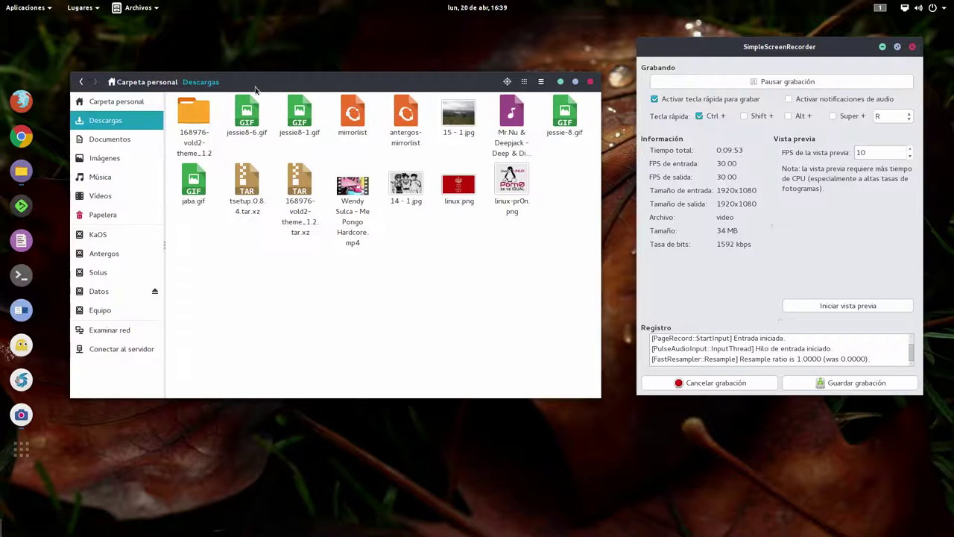
{"action": "left_click_drag", "start_coordinate": [258, 90], "coordinate": [237, 81]}
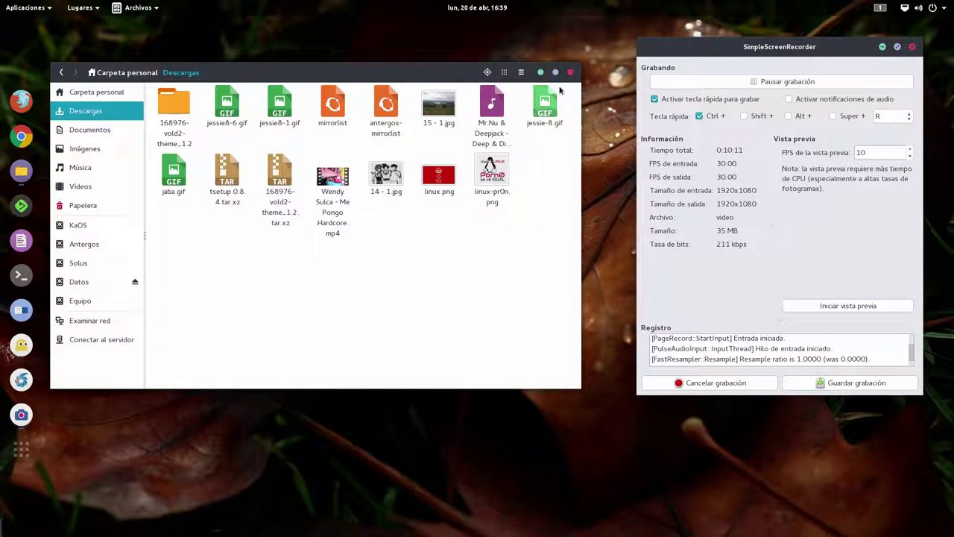
{"action": "double_click", "coordinate": [176, 108]}
{"action": "double_click", "coordinate": [227, 170]}
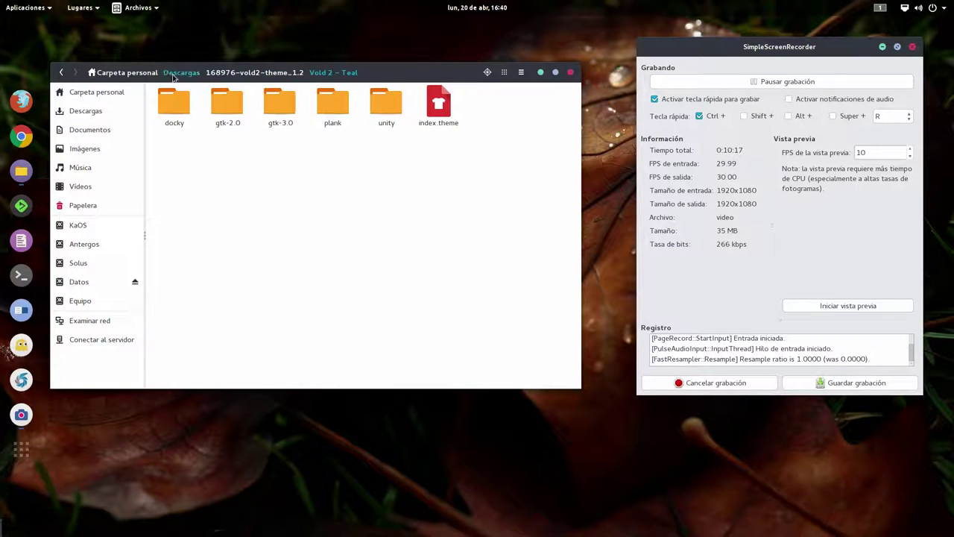
Look inside the unity folder and return to Descargas by way of the home folder.
{"action": "double_click", "coordinate": [389, 111]}
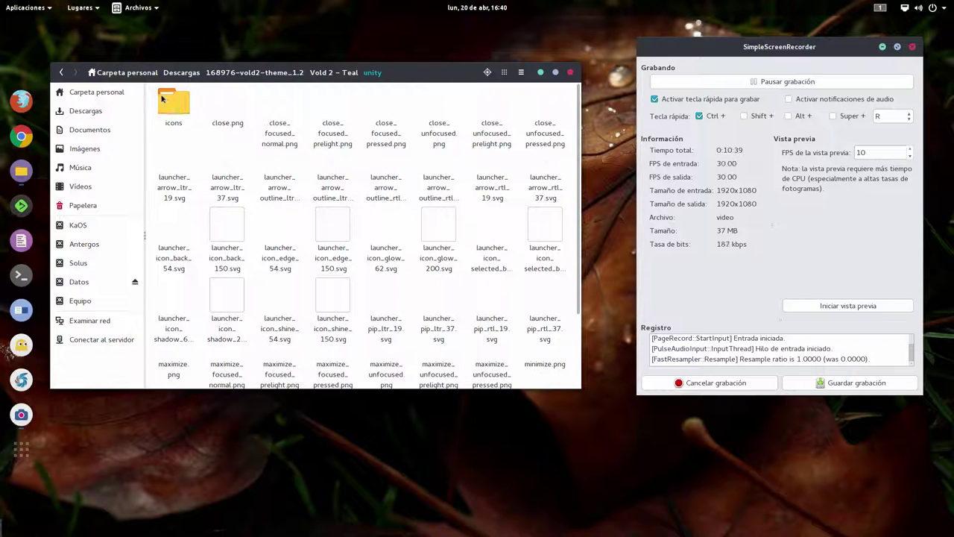
{"action": "left_click", "coordinate": [105, 95]}
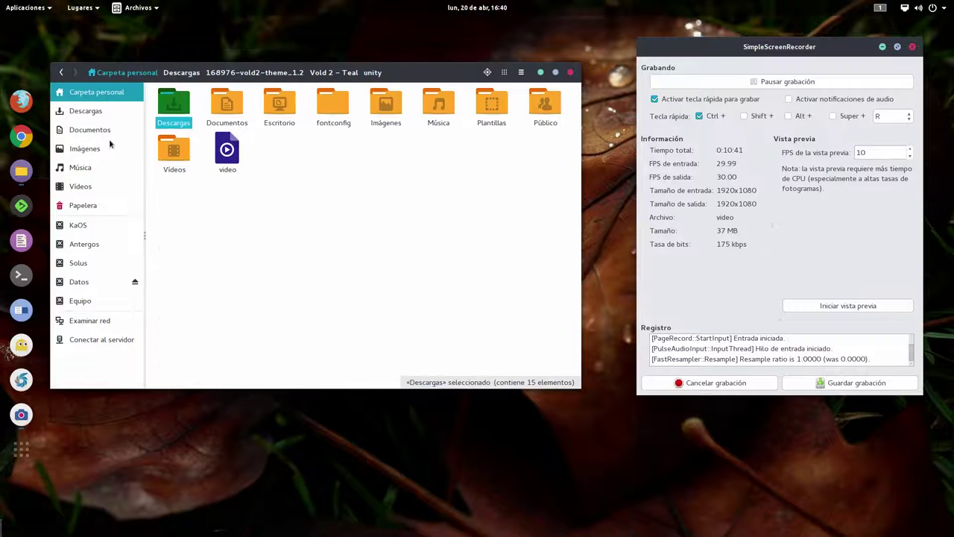
{"action": "left_click", "coordinate": [281, 215]}
{"action": "left_click", "coordinate": [163, 108]}
{"action": "double_click", "coordinate": [163, 109]}
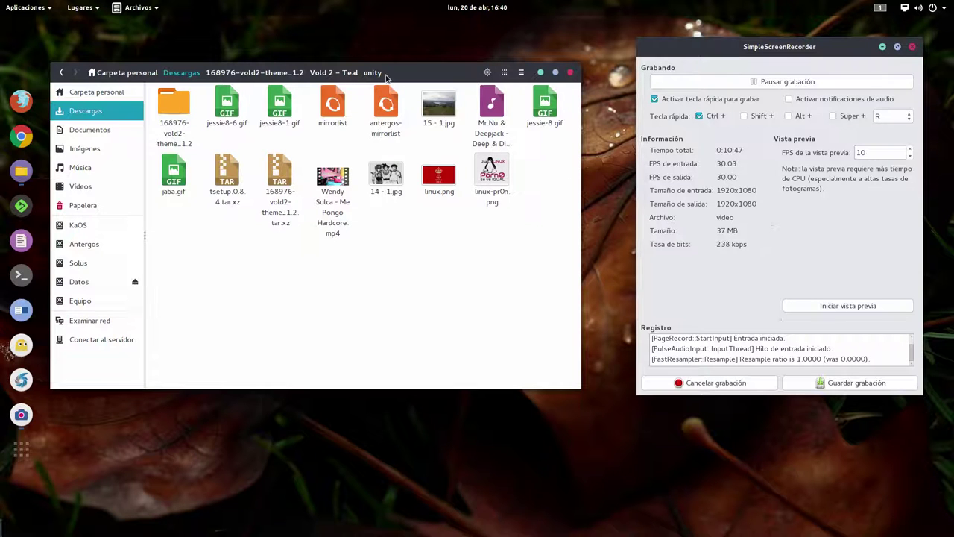
{"action": "mouse_move", "coordinate": [384, 72]}
{"action": "left_mouse_down"}
{"action": "mouse_move", "coordinate": [436, 85]}
{"action": "mouse_move", "coordinate": [399, 73]}
{"action": "left_mouse_up"}
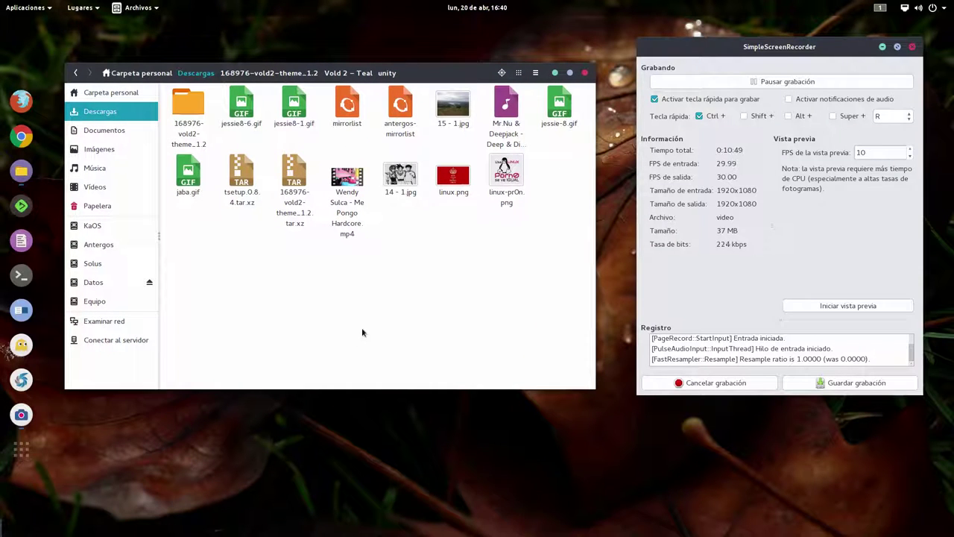
Examine the context options of the MP4 video in Descargas and the applications recommended for opening it, without choosing one.
{"action": "left_click", "coordinate": [353, 184]}
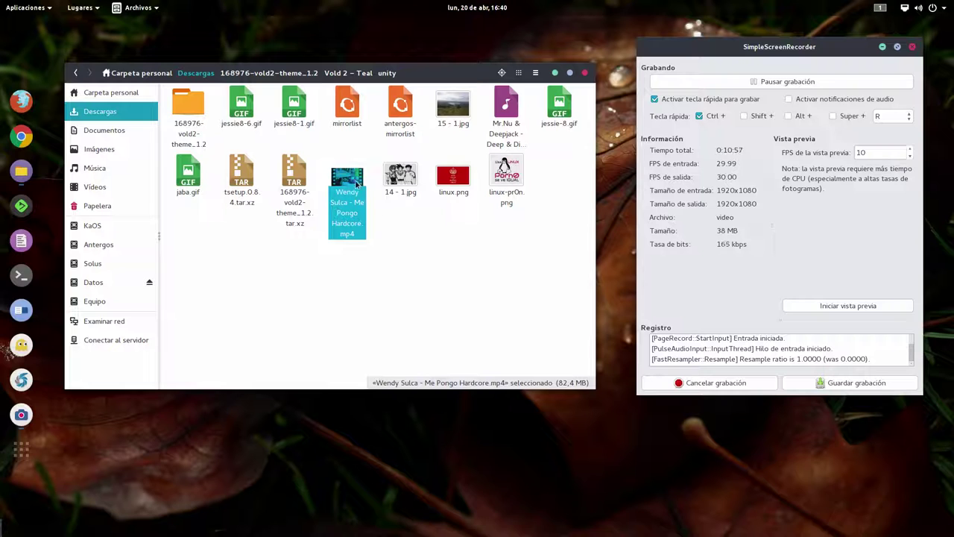
{"action": "right_click", "coordinate": [357, 184]}
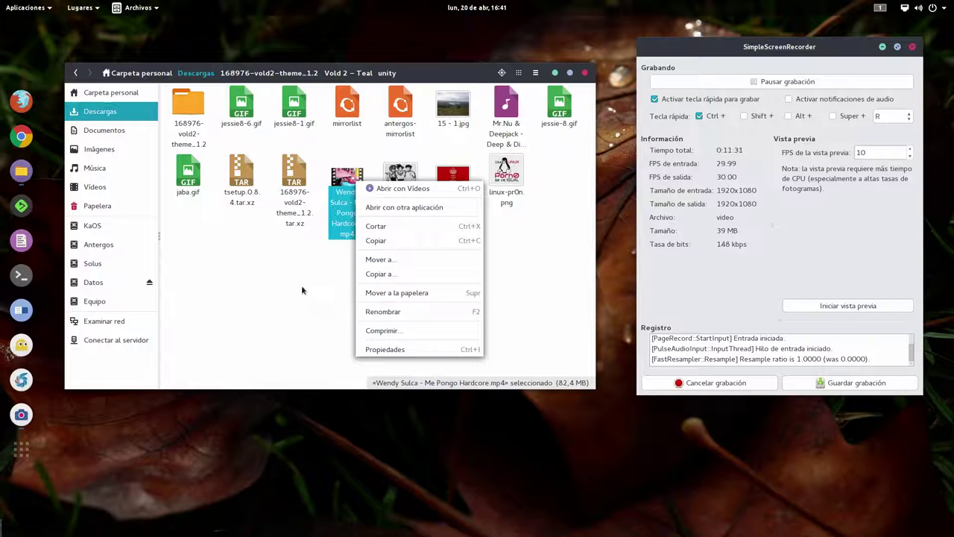
{"action": "left_click", "coordinate": [273, 280]}
{"action": "right_click", "coordinate": [348, 181]}
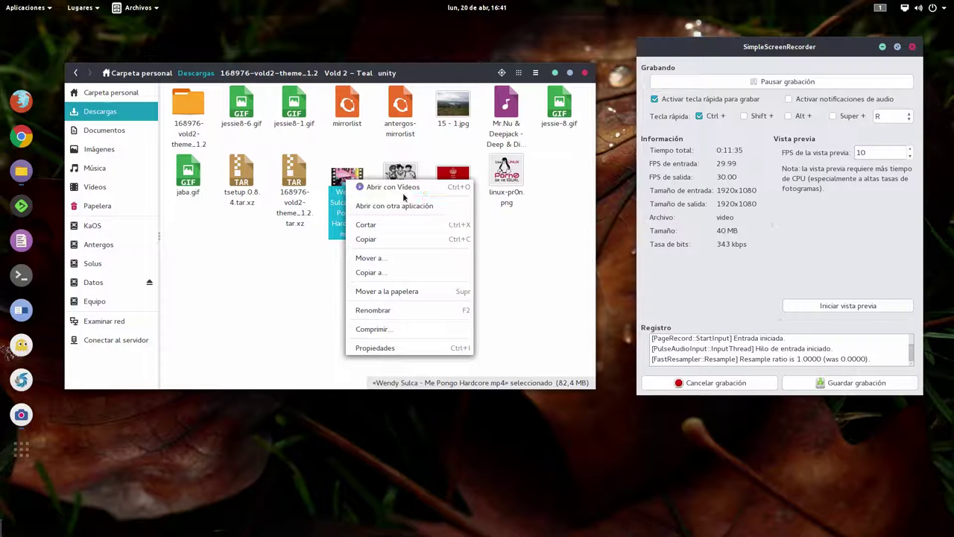
{"action": "left_click", "coordinate": [382, 206]}
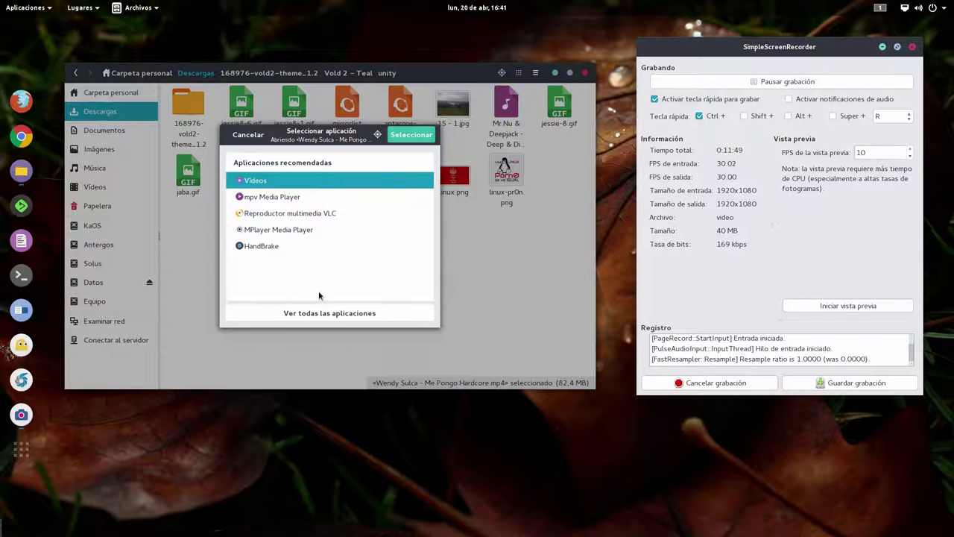
{"action": "left_click", "coordinate": [253, 138]}
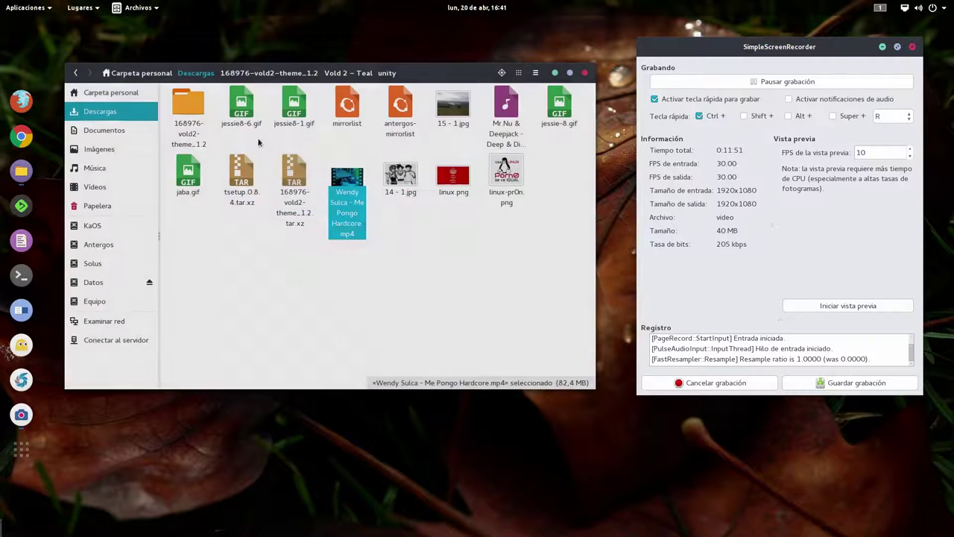
{"action": "right_click", "coordinate": [347, 179]}
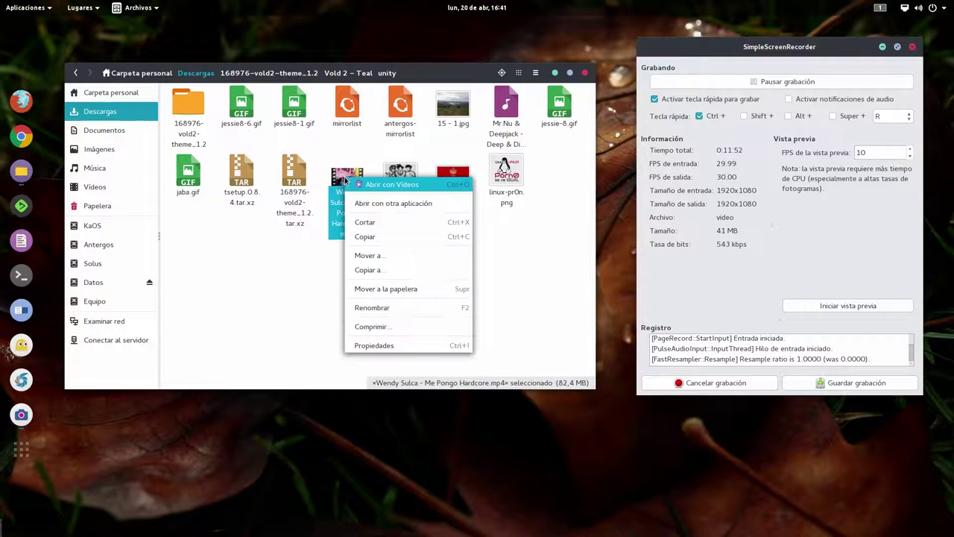
{"action": "left_click", "coordinate": [454, 207]}
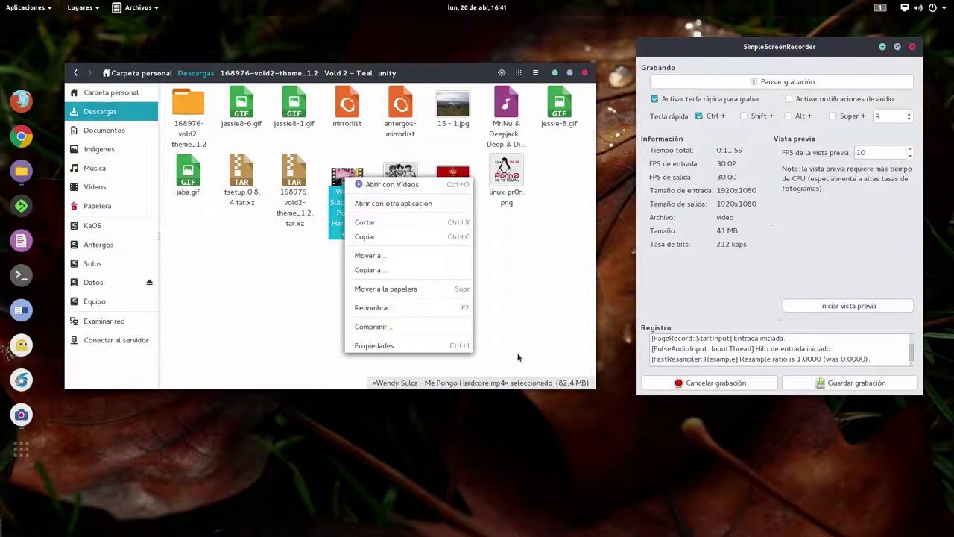
{"action": "left_click", "coordinate": [305, 280]}
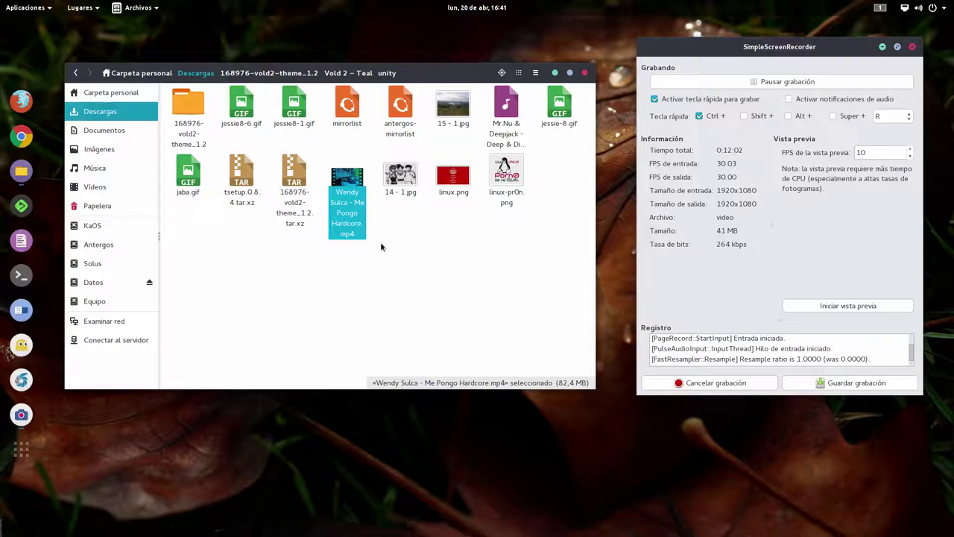
Open 14 - 1.jpg with Visor de imágenes and enlarge the viewer window.
{"action": "right_click", "coordinate": [402, 174]}
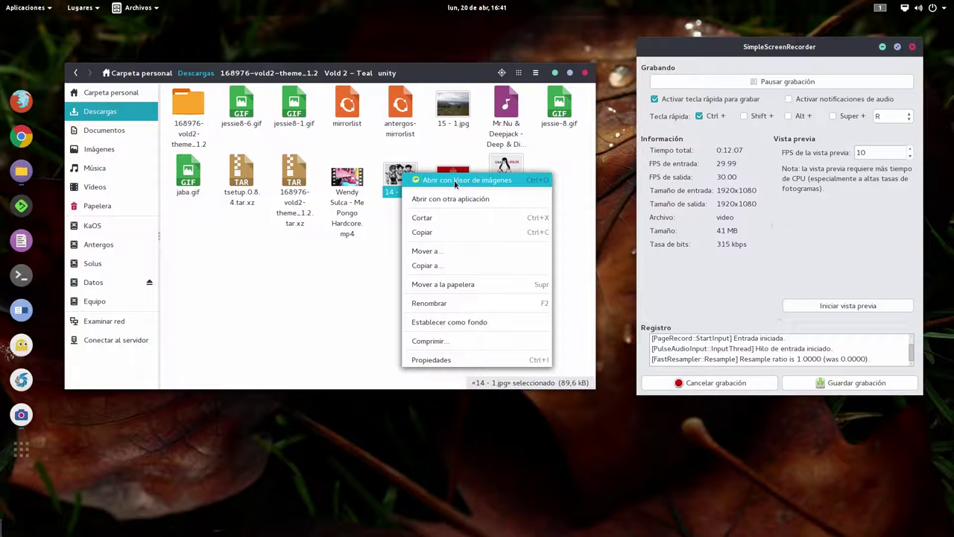
{"action": "left_click", "coordinate": [455, 181]}
{"action": "left_click_drag", "start_coordinate": [462, 161], "coordinate": [407, 122]}
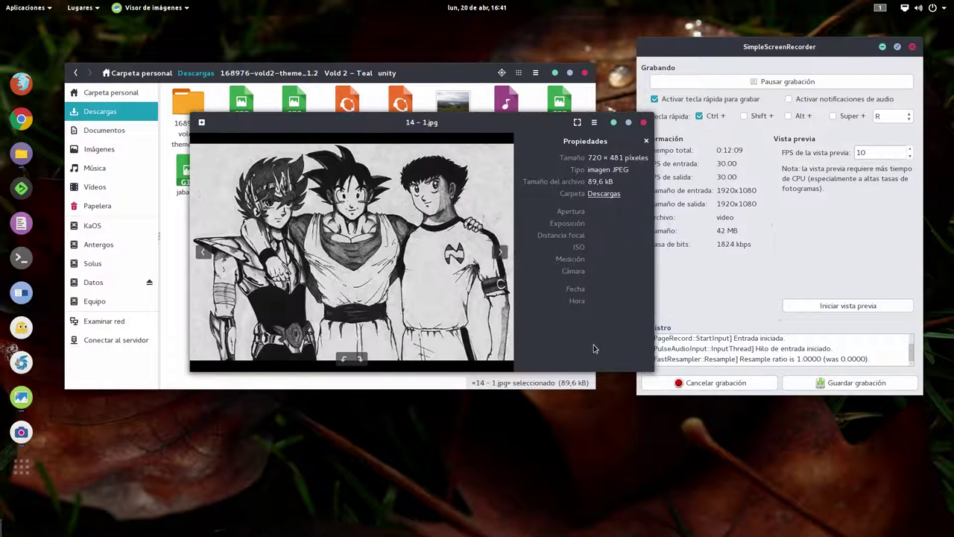
{"action": "left_click_drag", "start_coordinate": [655, 371], "coordinate": [722, 435]}
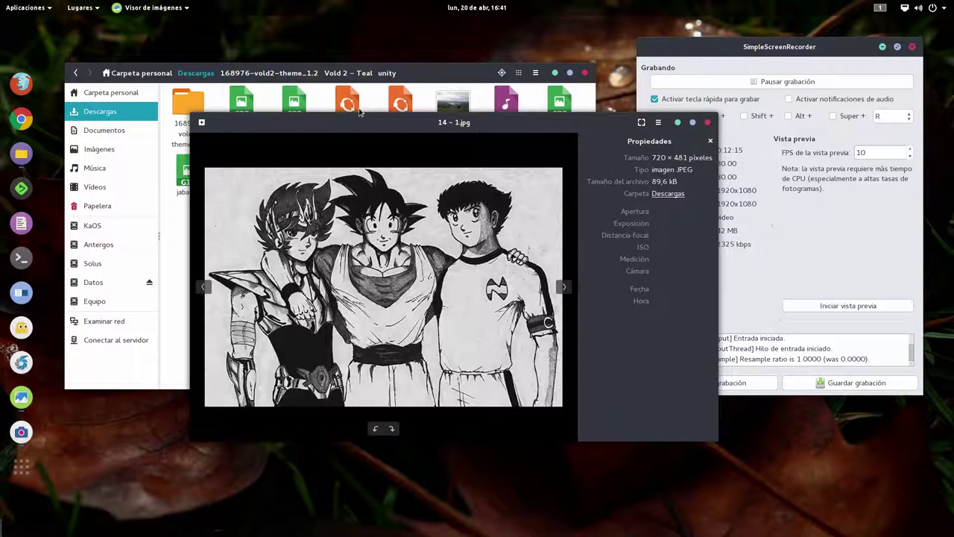
Zoom out slightly on the image using the viewer's zoom control, and close the viewer.
{"action": "left_click", "coordinate": [203, 125]}
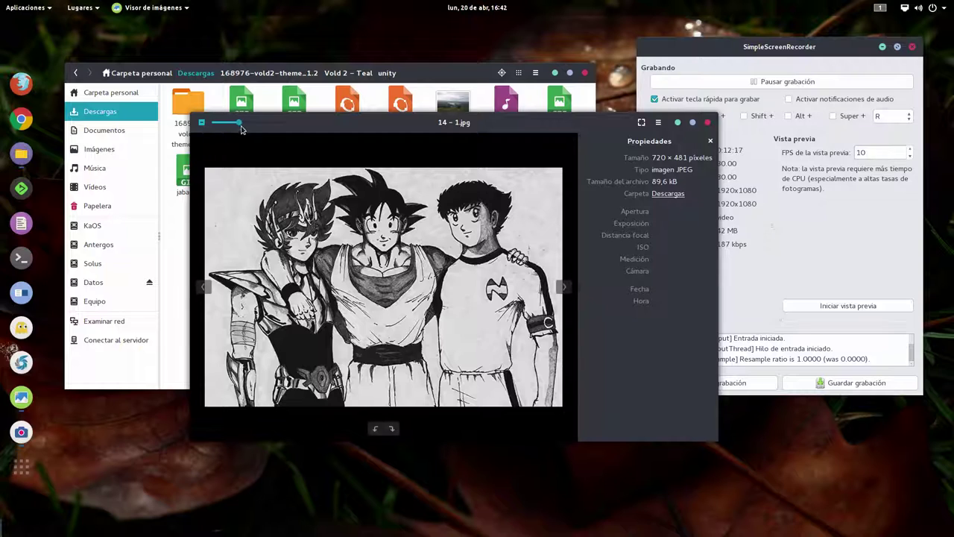
{"action": "mouse_move", "coordinate": [239, 124]}
{"action": "left_mouse_down"}
{"action": "mouse_move", "coordinate": [276, 123]}
{"action": "mouse_move", "coordinate": [235, 122]}
{"action": "left_mouse_up"}
{"action": "left_click", "coordinate": [204, 125]}
{"action": "left_click", "coordinate": [204, 125]}
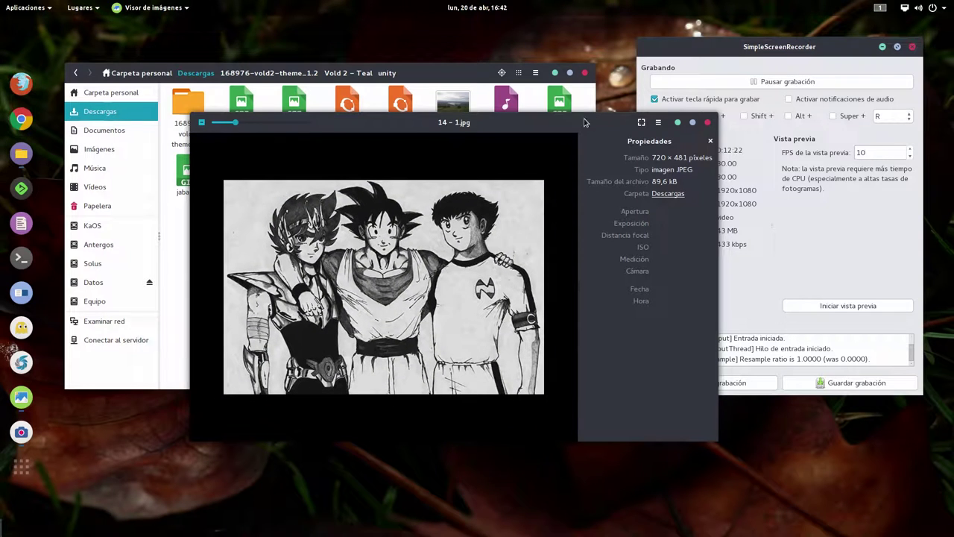
{"action": "left_click", "coordinate": [709, 123]}
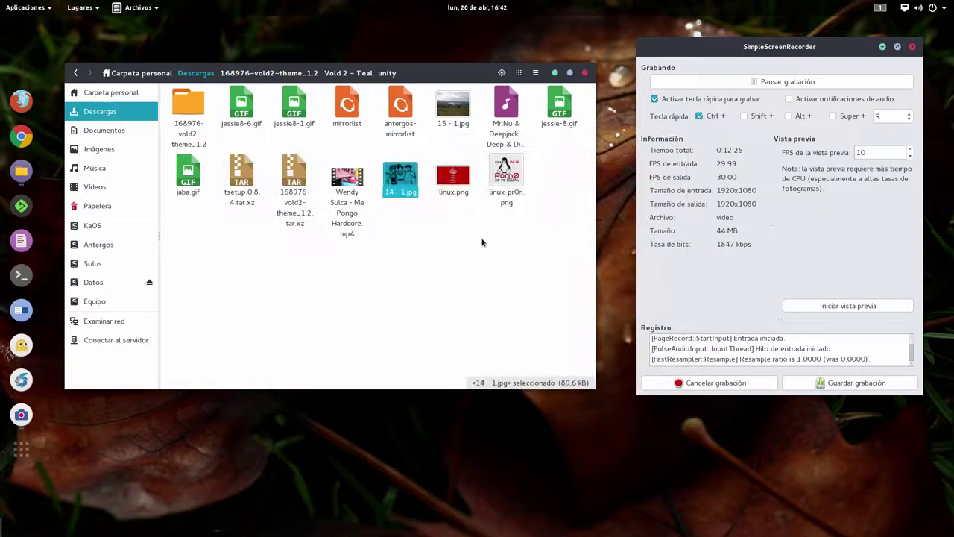
Examine the other applications recommended for opening 14 - 1.jpg and cancel the selection.
{"action": "right_click", "coordinate": [405, 177]}
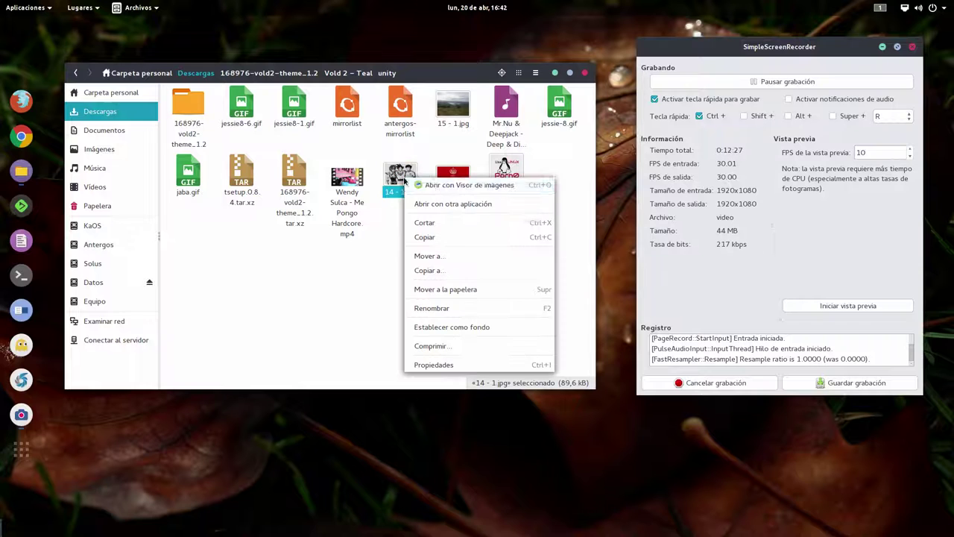
{"action": "left_click", "coordinate": [471, 206]}
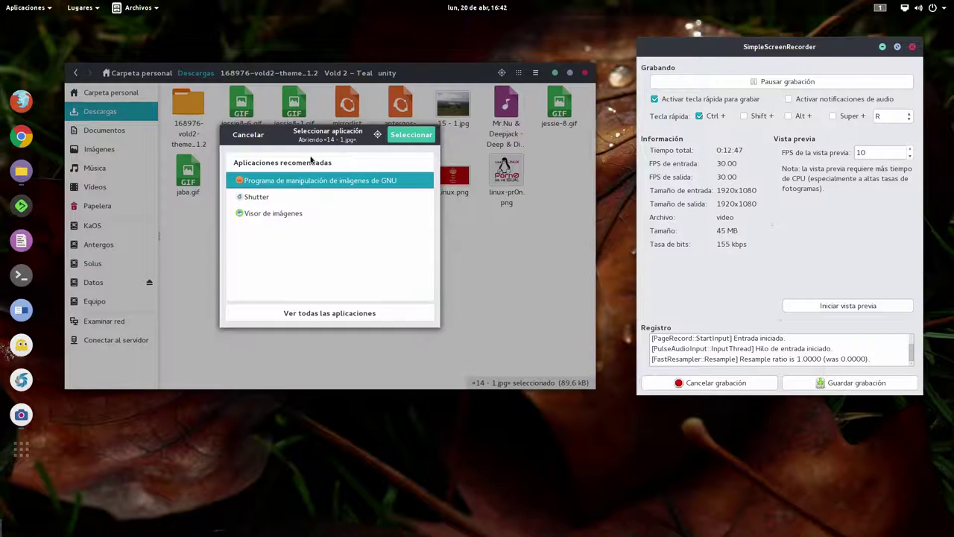
{"action": "left_click", "coordinate": [249, 136]}
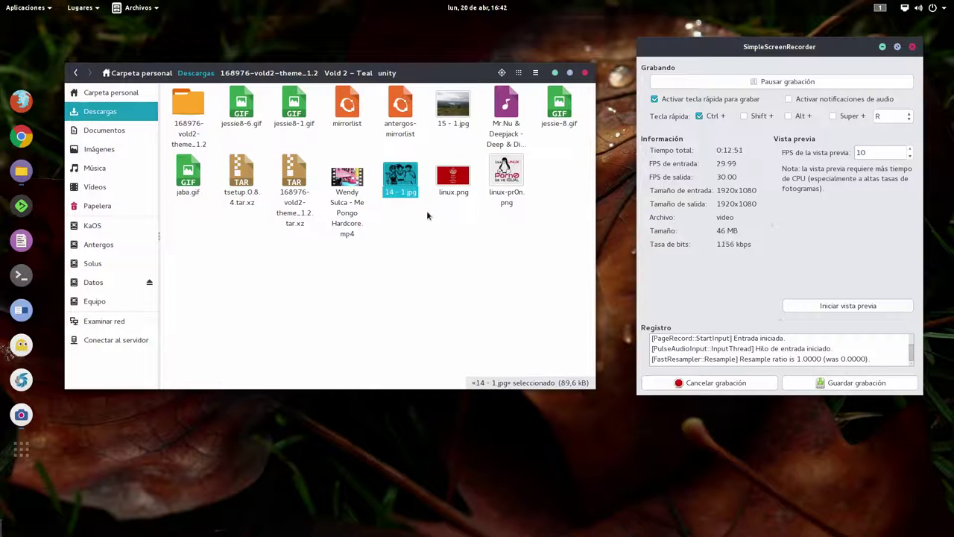
View the basic properties of linux-pr0n.png and close them.
{"action": "right_click", "coordinate": [502, 173]}
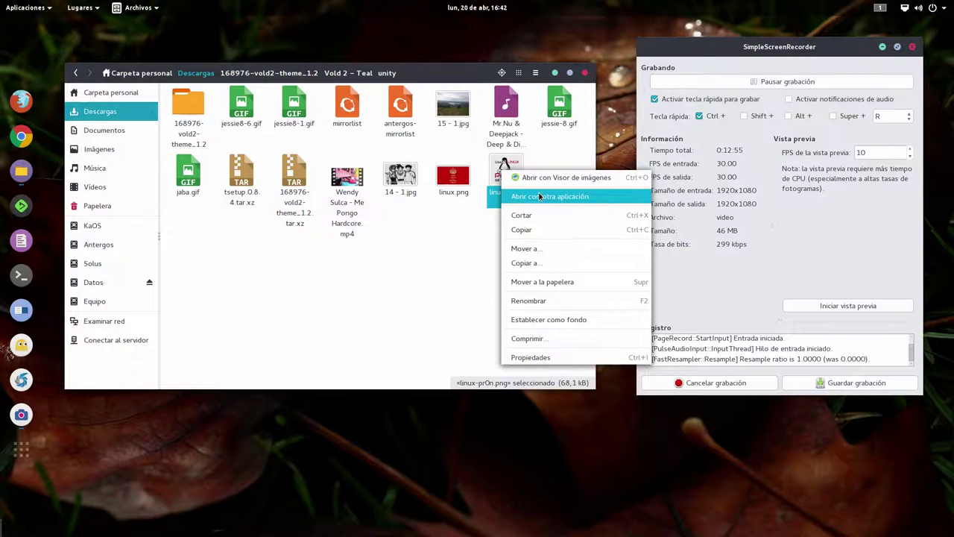
{"action": "left_click", "coordinate": [531, 357]}
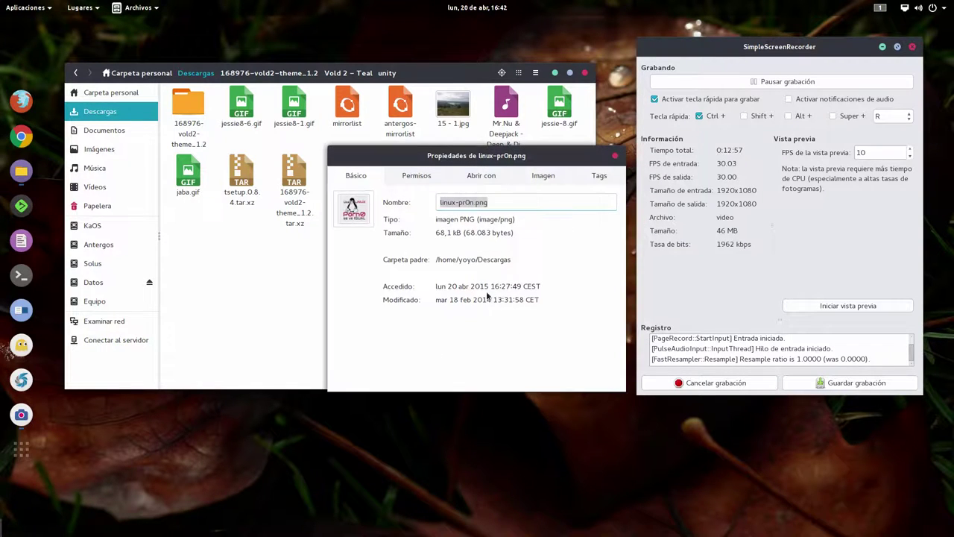
{"action": "left_click", "coordinate": [615, 156]}
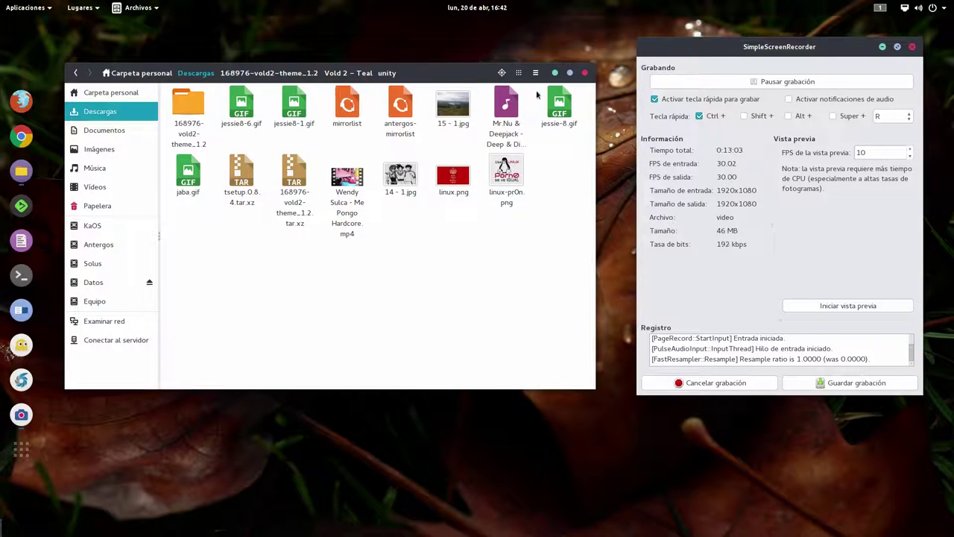
Reposition the file manager window slightly and examine the context options of tsetup.0.8.4.tar.xz, including Extraer aquí.
{"action": "left_click_drag", "start_coordinate": [424, 73], "coordinate": [430, 82]}
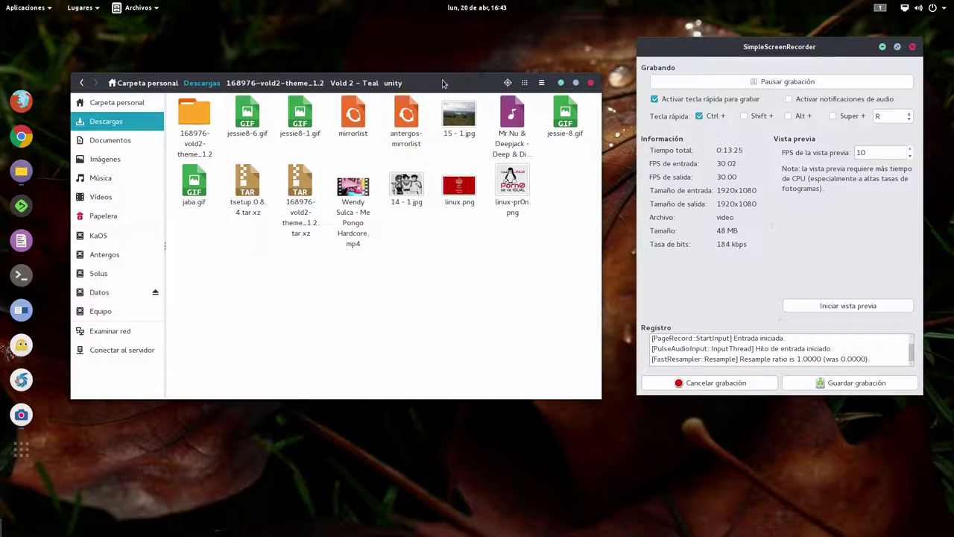
{"action": "left_click_drag", "start_coordinate": [443, 83], "coordinate": [444, 78]}
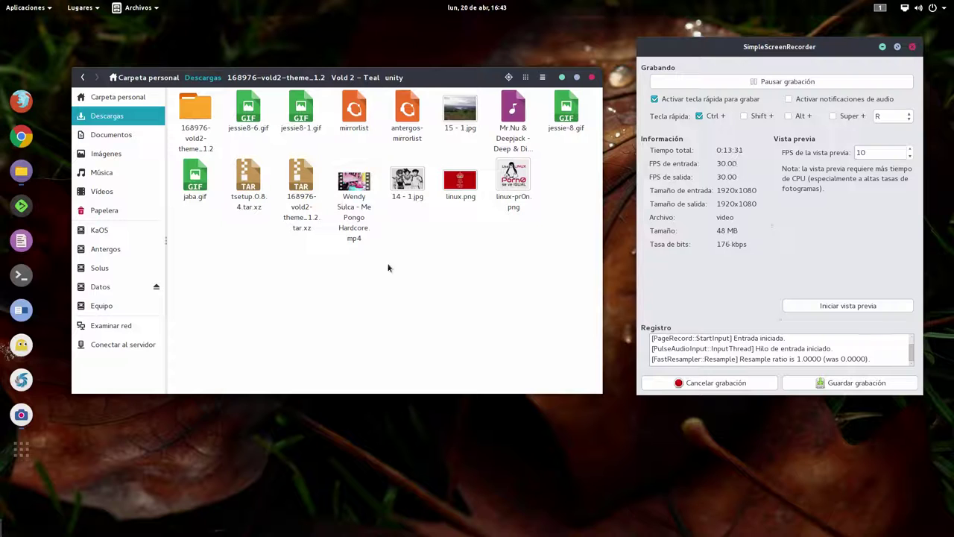
{"action": "left_click", "coordinate": [253, 182]}
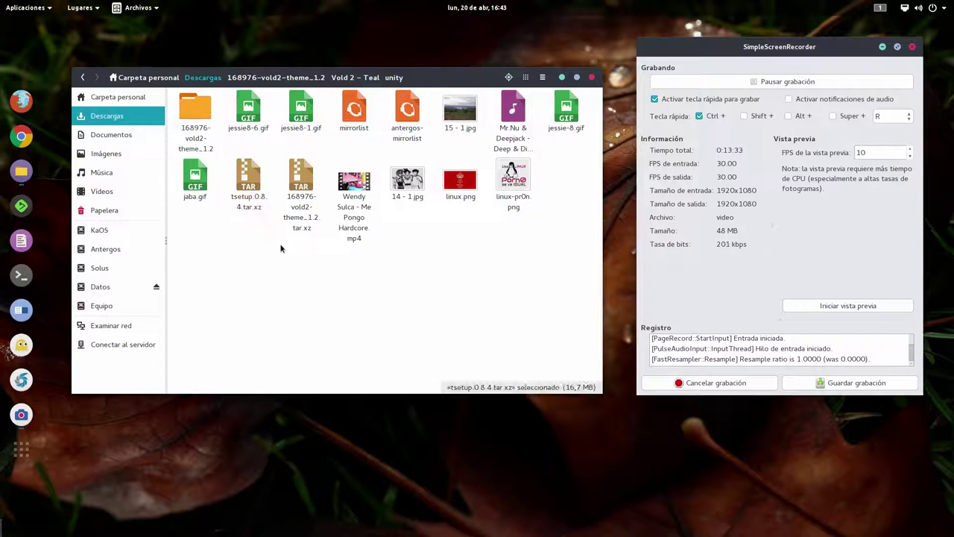
{"action": "right_click", "coordinate": [255, 175]}
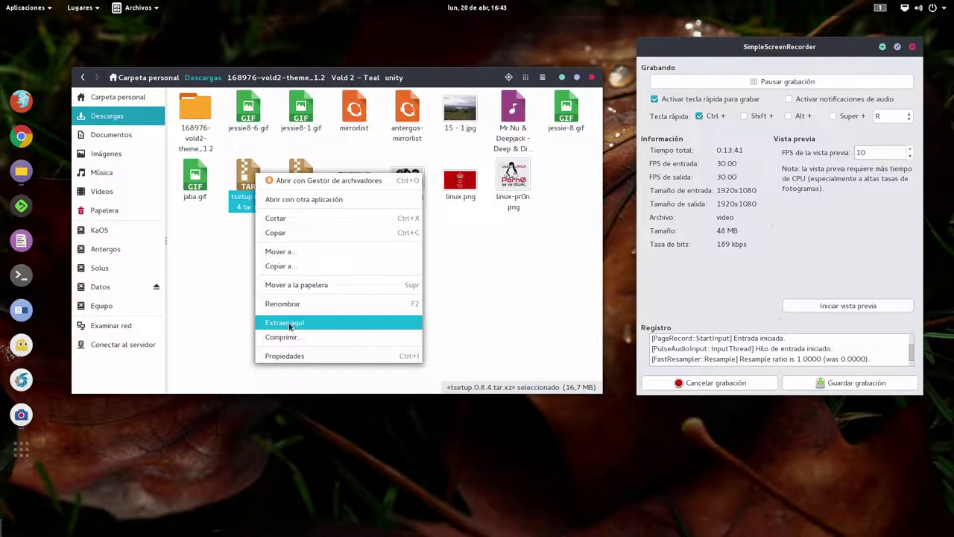
{"action": "left_click", "coordinate": [561, 247]}
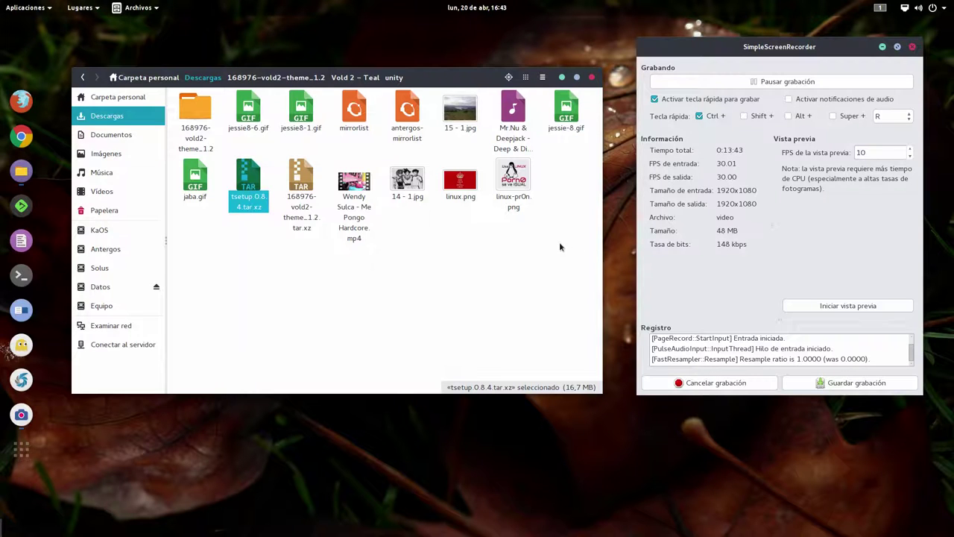
Examine the properties of linux.png, covering its permissions, the applications that open it, image details and tags.
{"action": "left_click", "coordinate": [461, 191]}
{"action": "right_click", "coordinate": [460, 189]}
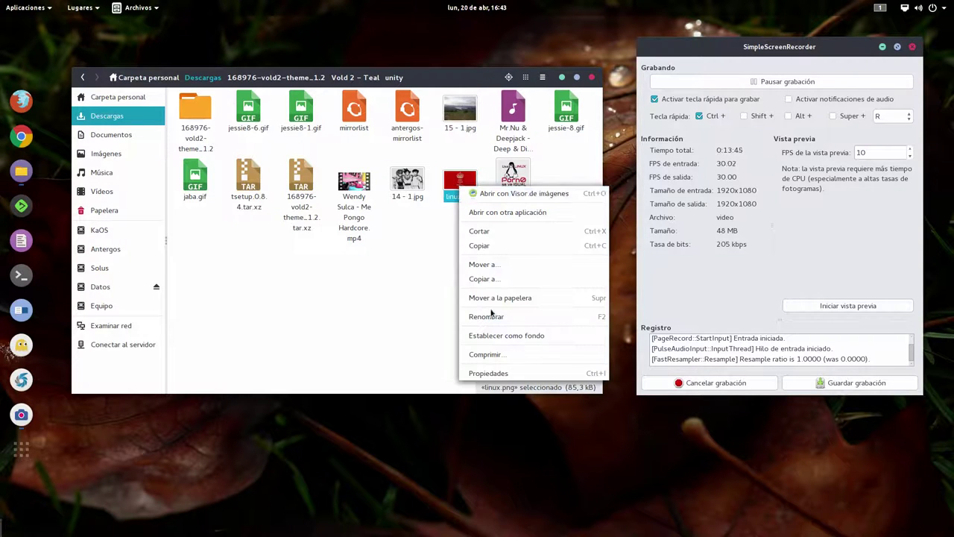
{"action": "left_click", "coordinate": [485, 374]}
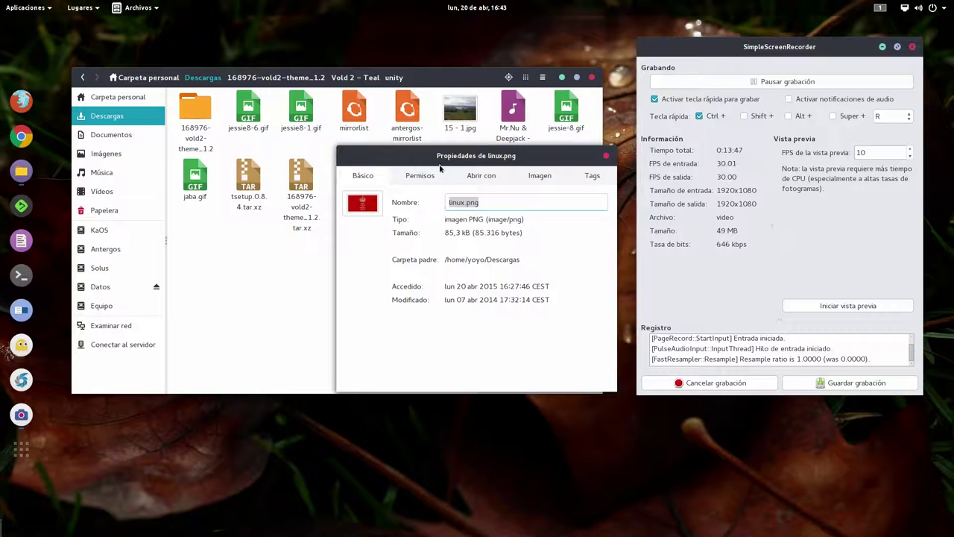
{"action": "left_click_drag", "start_coordinate": [444, 157], "coordinate": [345, 101]}
{"action": "left_click", "coordinate": [319, 119]}
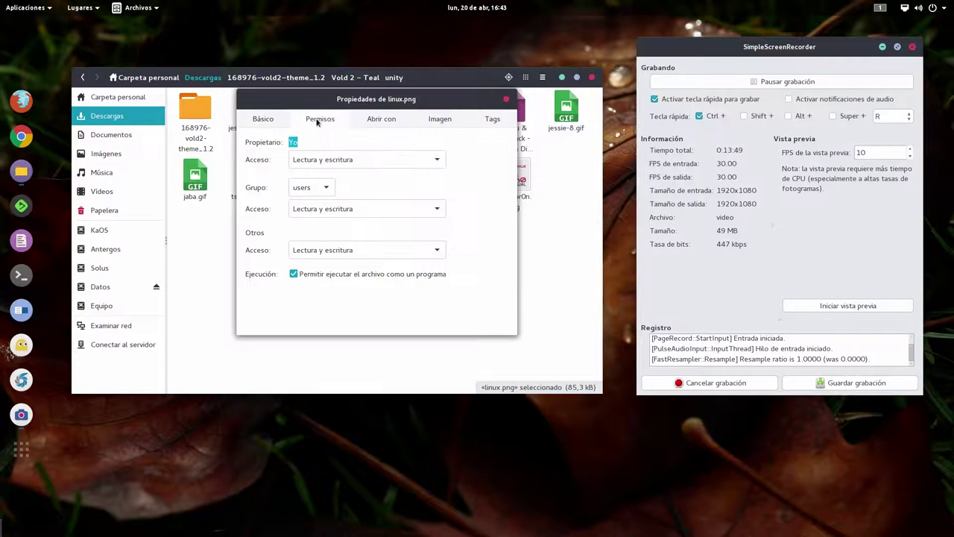
{"action": "left_click", "coordinate": [376, 121]}
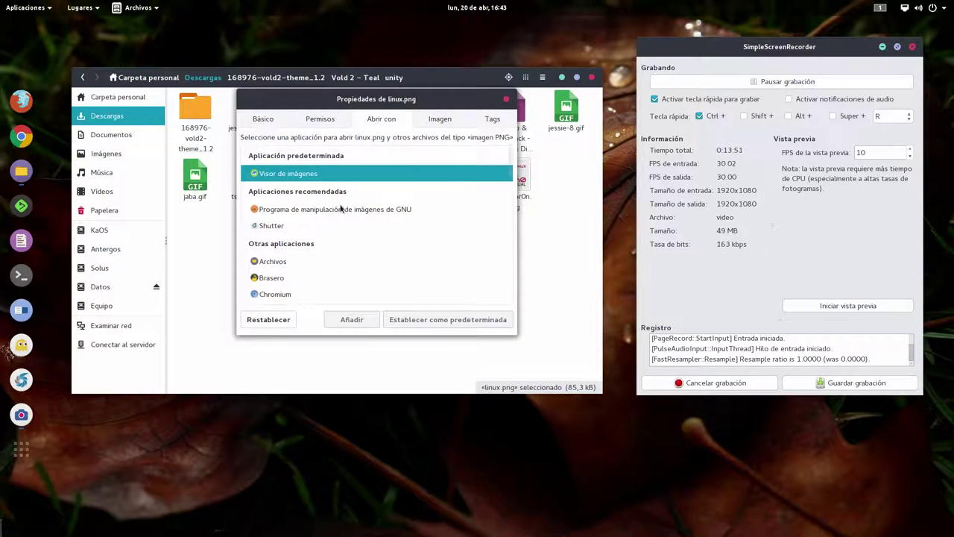
{"action": "scroll", "coordinate": [382, 190], "scroll_direction": "down", "scroll_amount": 2}
{"action": "left_click", "coordinate": [438, 121]}
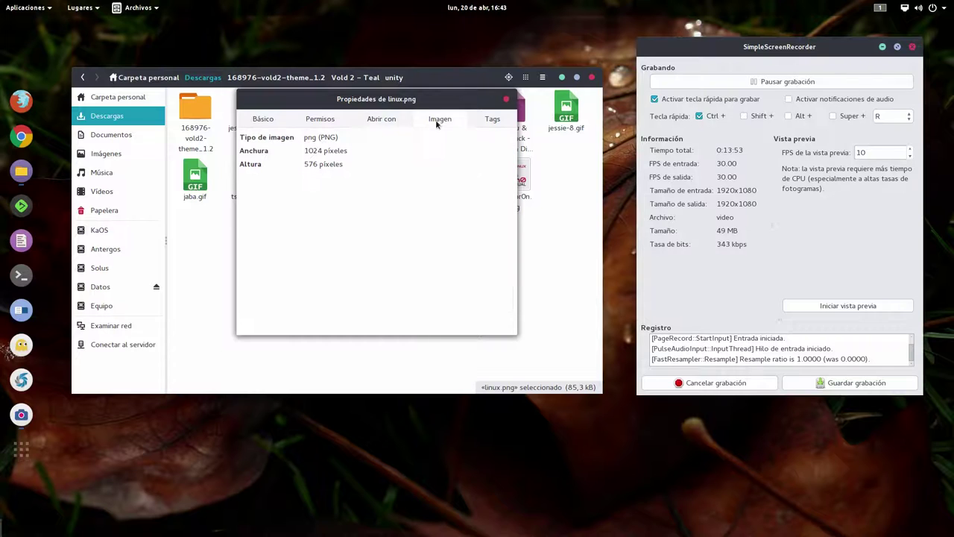
{"action": "left_click", "coordinate": [494, 122]}
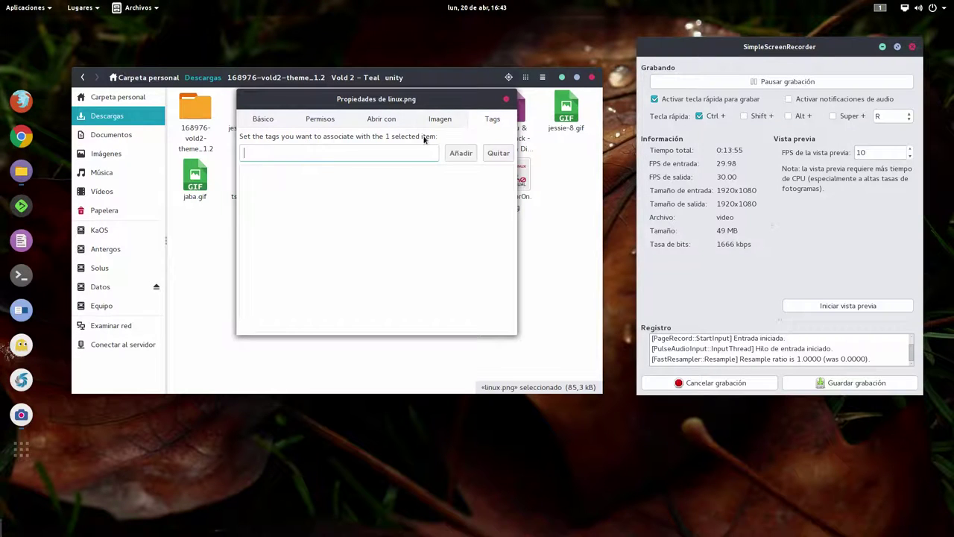
Check the tag entry field of linux.png, then close its properties and deselect the file.
{"action": "left_click", "coordinate": [317, 155]}
{"action": "left_click", "coordinate": [506, 99]}
{"action": "left_click", "coordinate": [500, 235]}
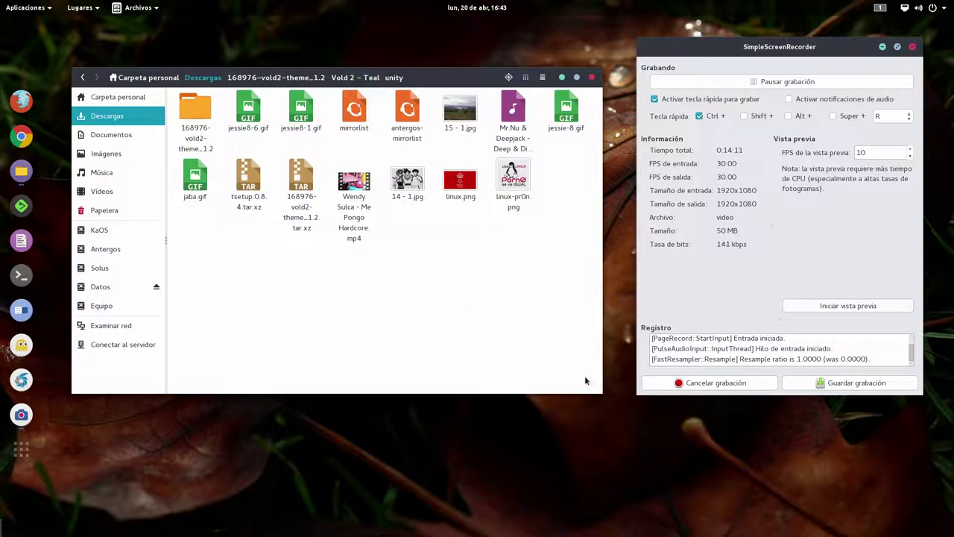
Open the Descargas folder in a terminal, bring the terminal over the file manager and close it.
{"action": "right_click", "coordinate": [402, 293]}
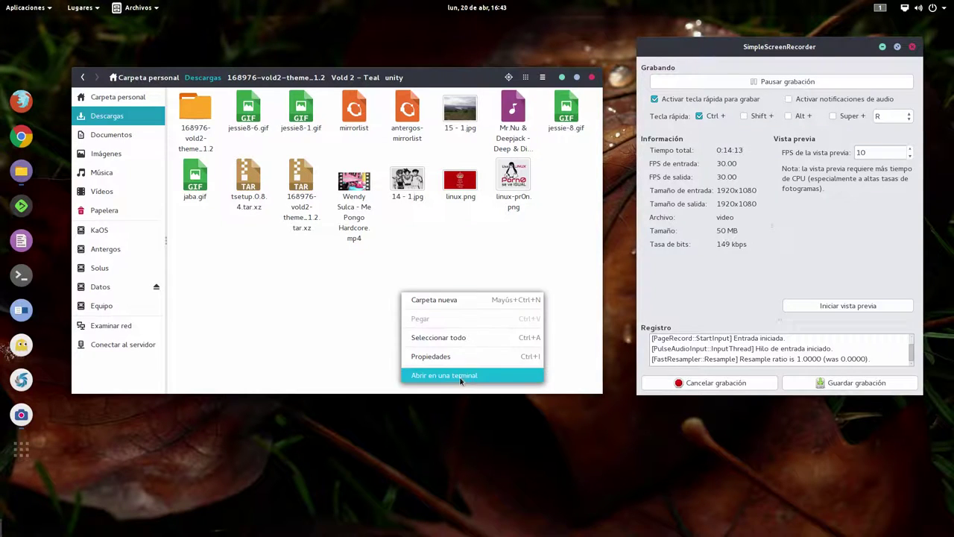
{"action": "right_click", "coordinate": [347, 314]}
{"action": "right_click", "coordinate": [333, 279]}
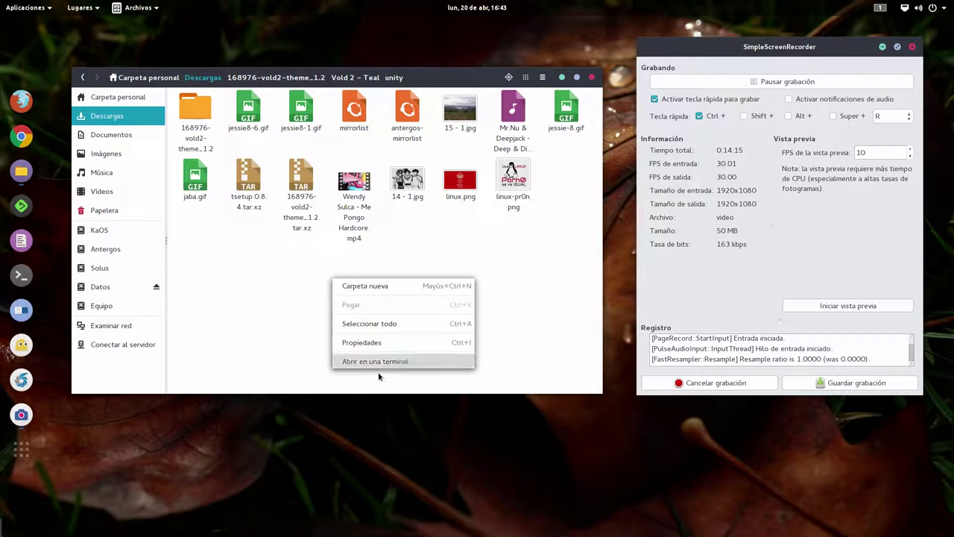
{"action": "left_click", "coordinate": [385, 363]}
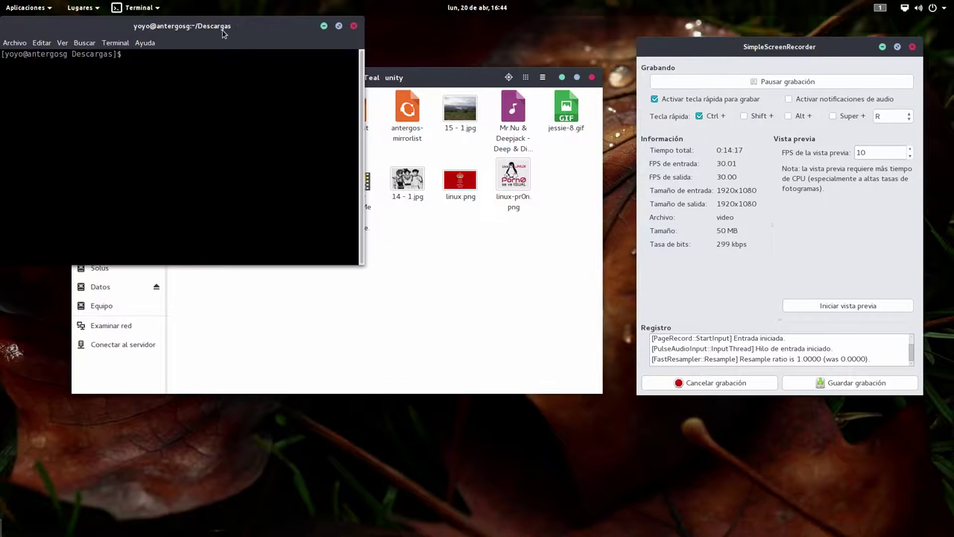
{"action": "left_click_drag", "start_coordinate": [222, 30], "coordinate": [498, 163]}
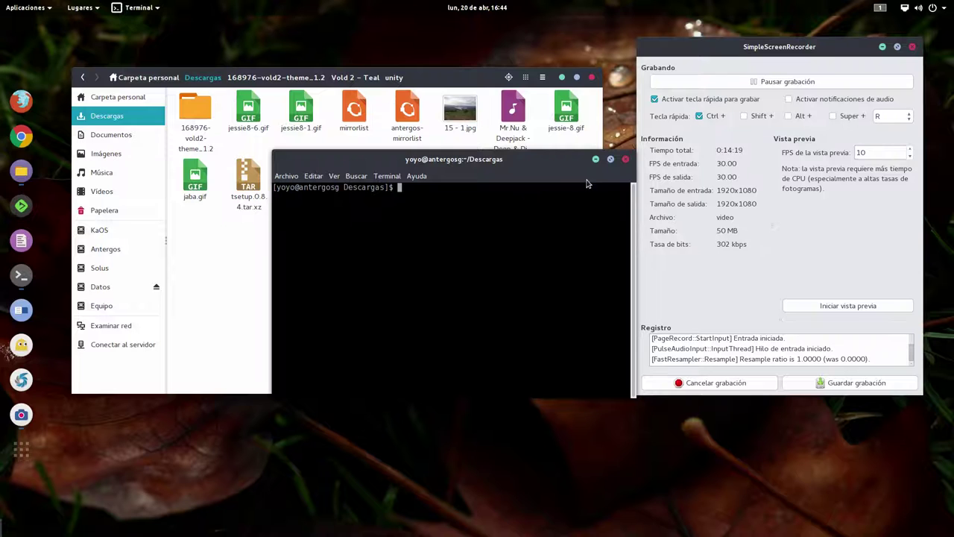
{"action": "left_click", "coordinate": [625, 159]}
Examine the basic properties, permissions and tags of the Descargas folder in an enlarged dialog and close it.
{"action": "right_click", "coordinate": [337, 275]}
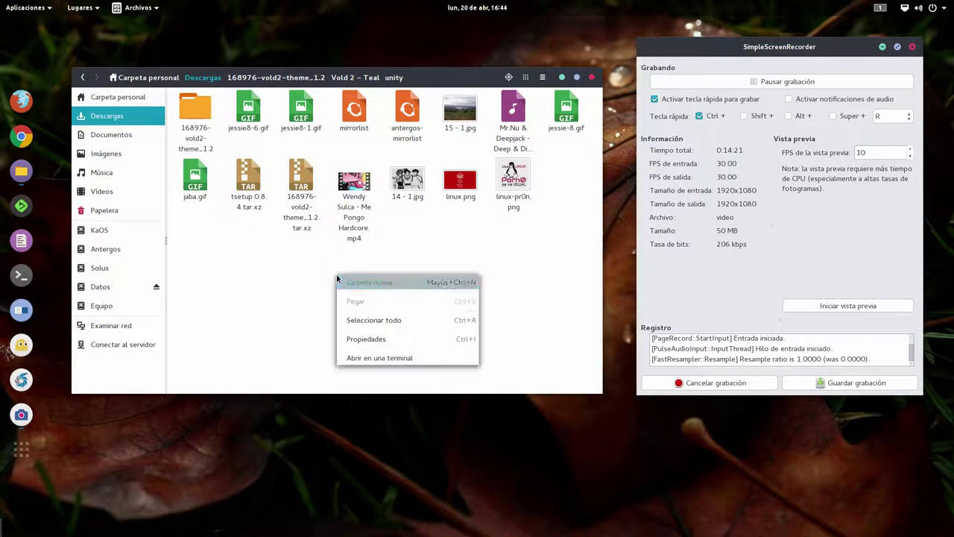
{"action": "left_click", "coordinate": [358, 338]}
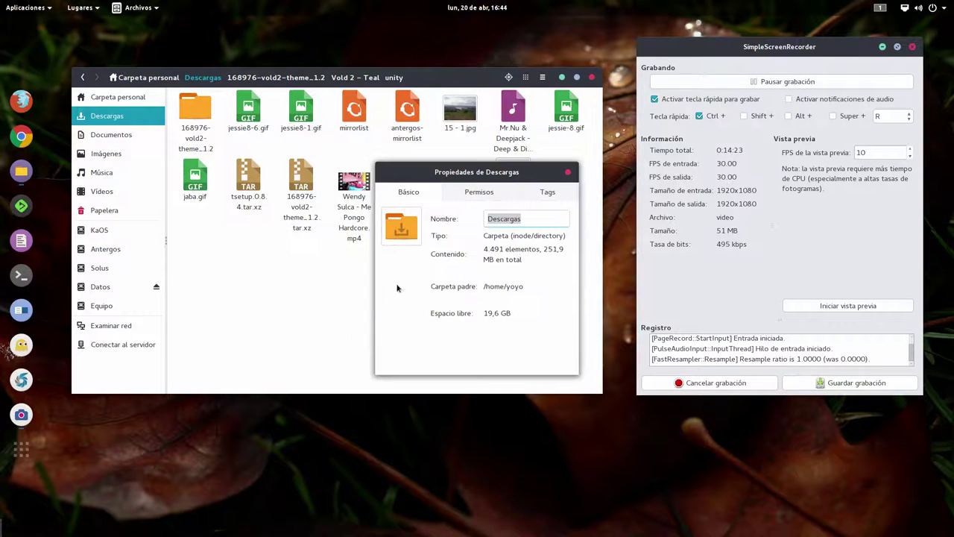
{"action": "left_click_drag", "start_coordinate": [470, 176], "coordinate": [347, 157]}
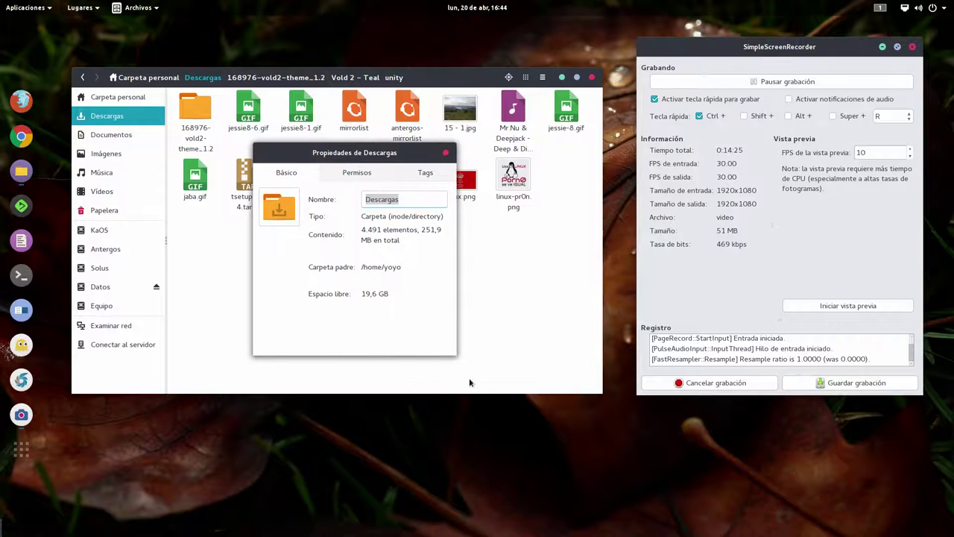
{"action": "left_click_drag", "start_coordinate": [453, 357], "coordinate": [581, 390]}
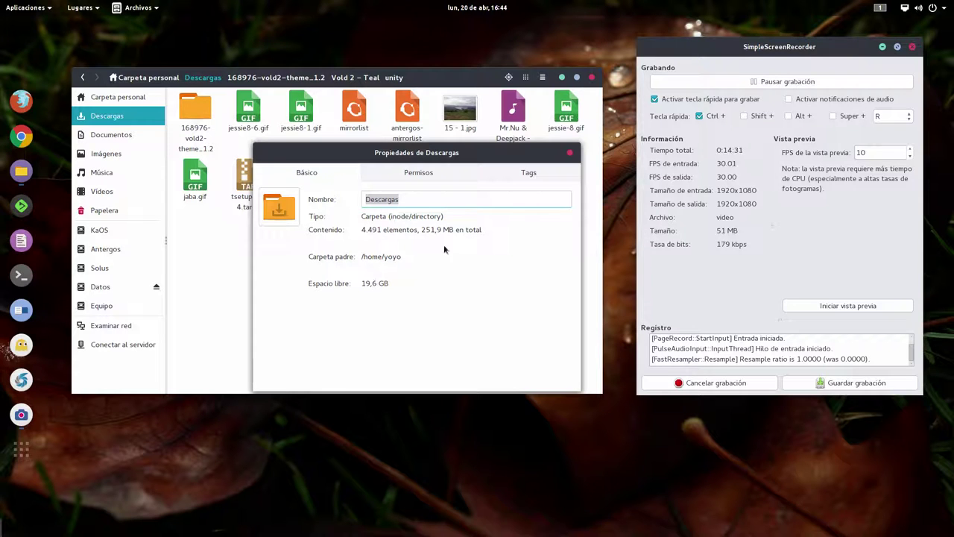
{"action": "left_click", "coordinate": [408, 174]}
{"action": "left_click", "coordinate": [507, 170]}
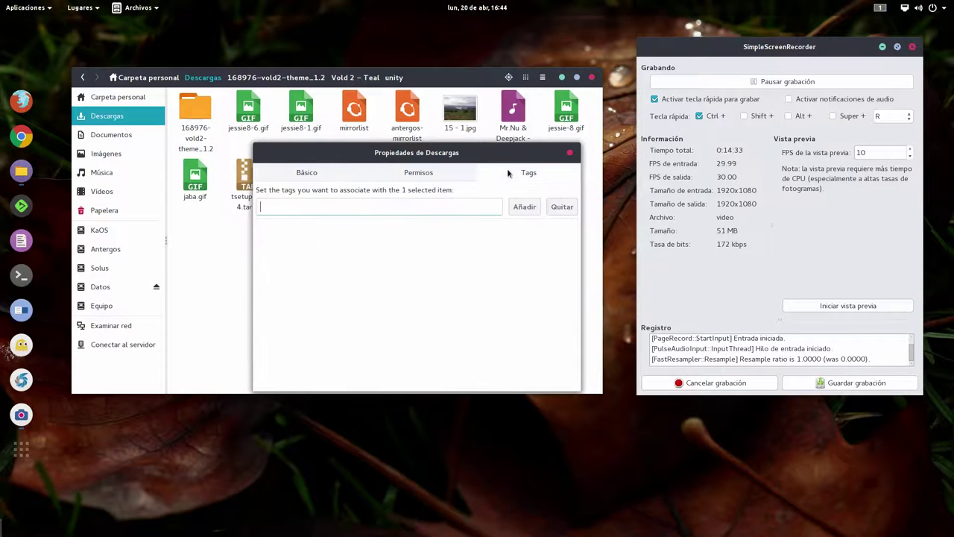
{"action": "left_click", "coordinate": [569, 152]}
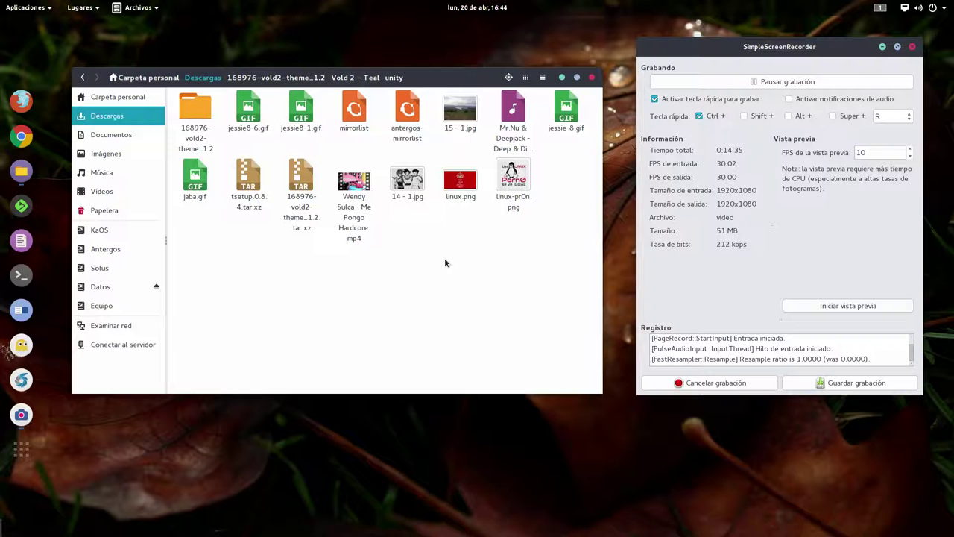
Examine the context options of jessie8-6.gif and its recommended applications, and cancel the selection.
{"action": "right_click", "coordinate": [249, 110]}
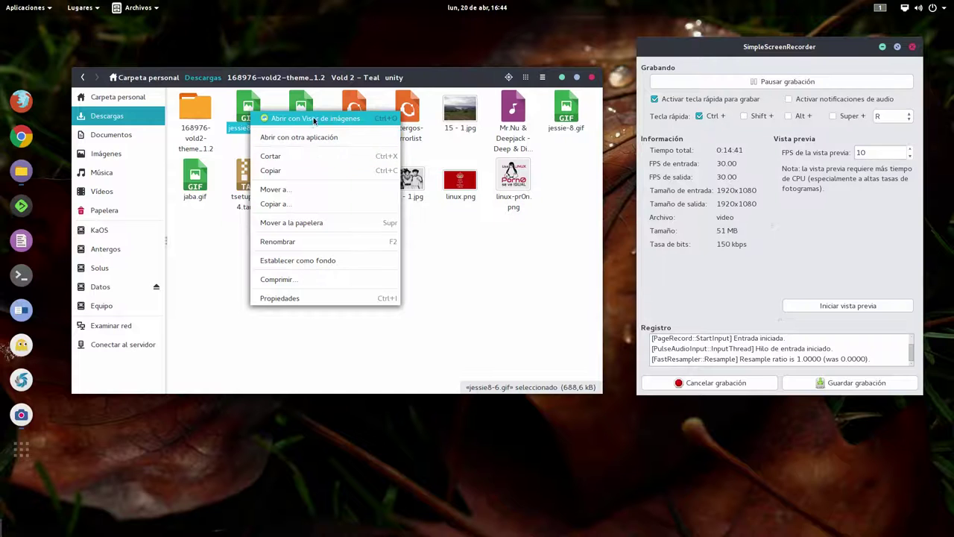
{"action": "left_click", "coordinate": [424, 258]}
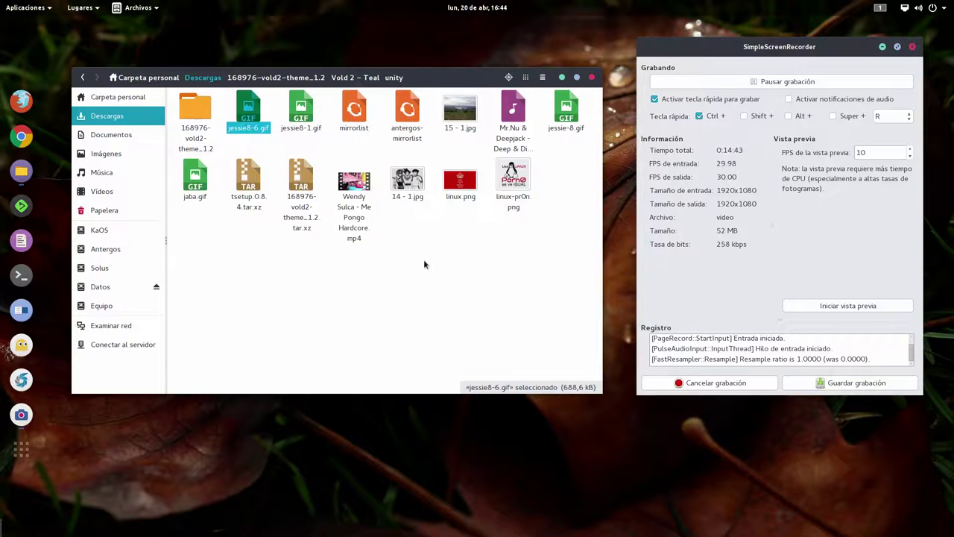
{"action": "right_click", "coordinate": [257, 121]}
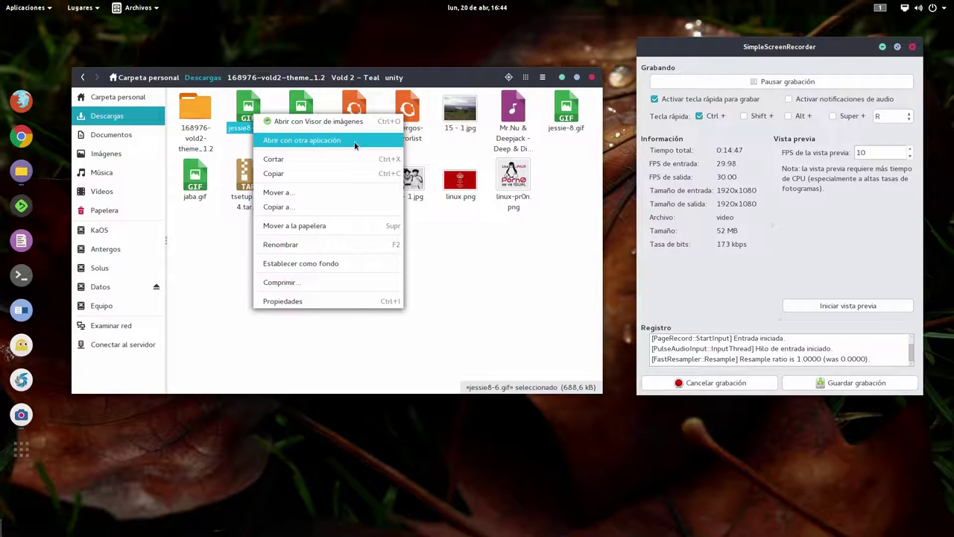
{"action": "left_click", "coordinate": [468, 275]}
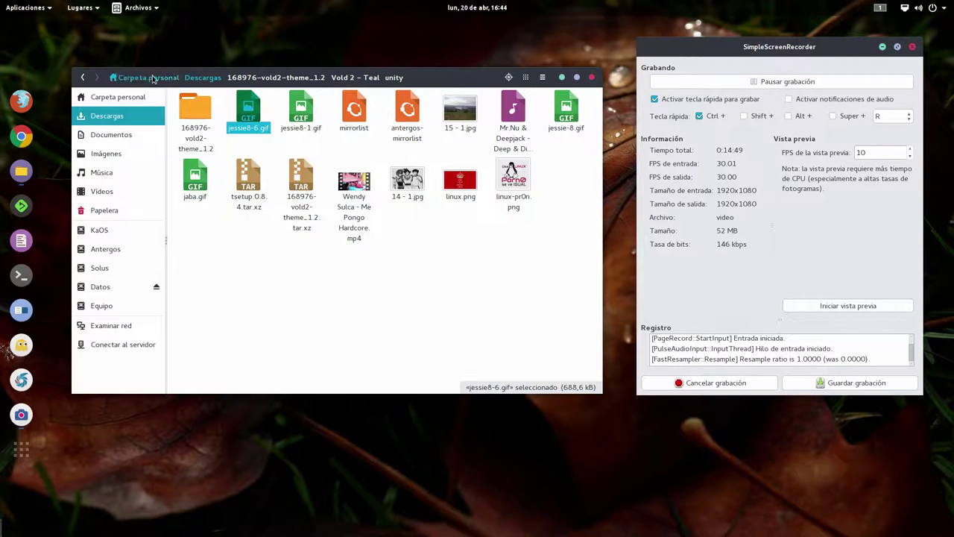
{"action": "right_click", "coordinate": [240, 109]}
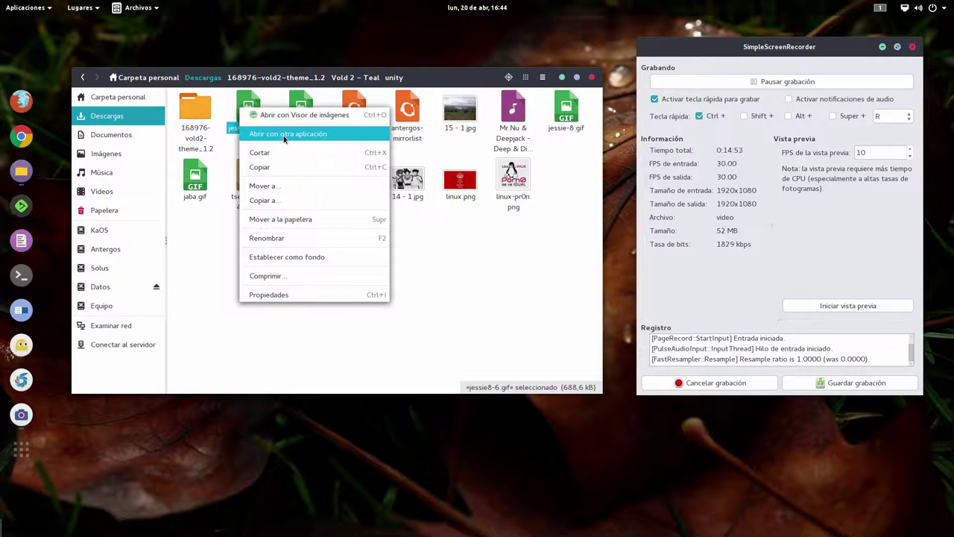
{"action": "left_click", "coordinate": [283, 137]}
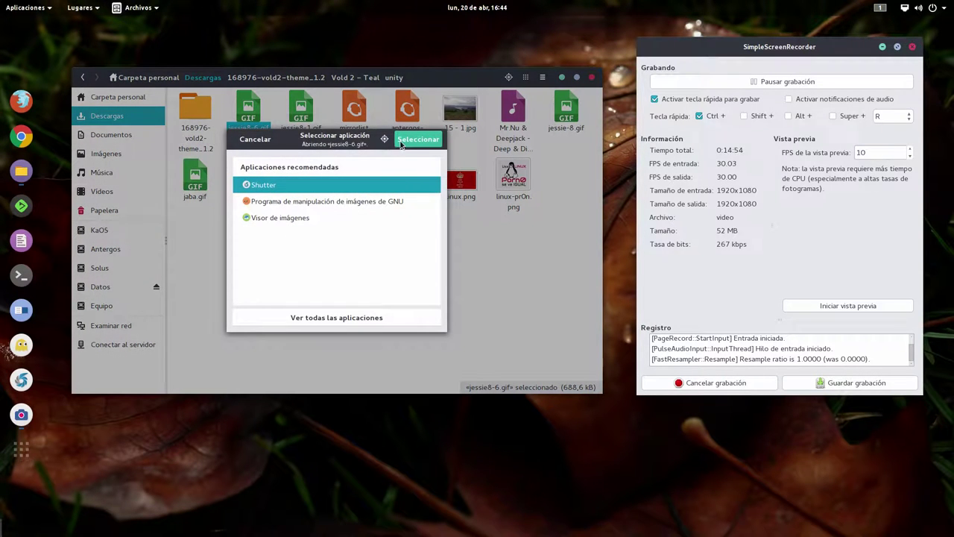
{"action": "left_click", "coordinate": [255, 140]}
Examine the context options of the 168976-vold2-theme_1.2 folder and the archive formats for compressing it, and cancel the compression.
{"action": "right_click", "coordinate": [209, 113]}
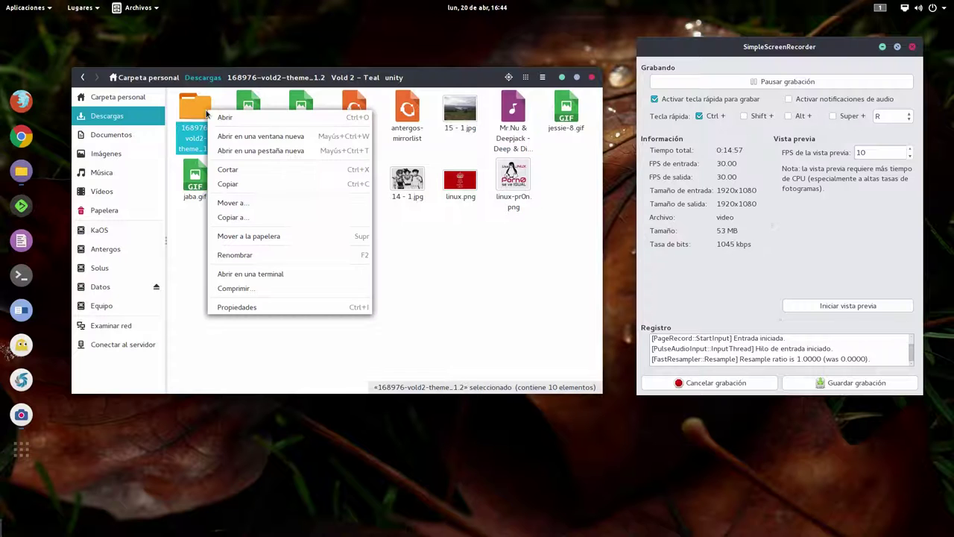
{"action": "left_click", "coordinate": [286, 184]}
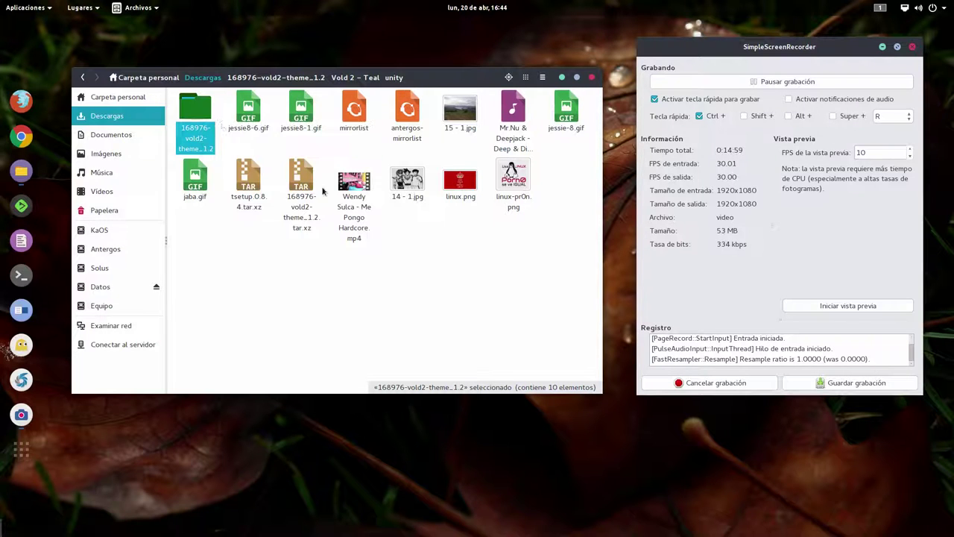
{"action": "right_click", "coordinate": [199, 108]}
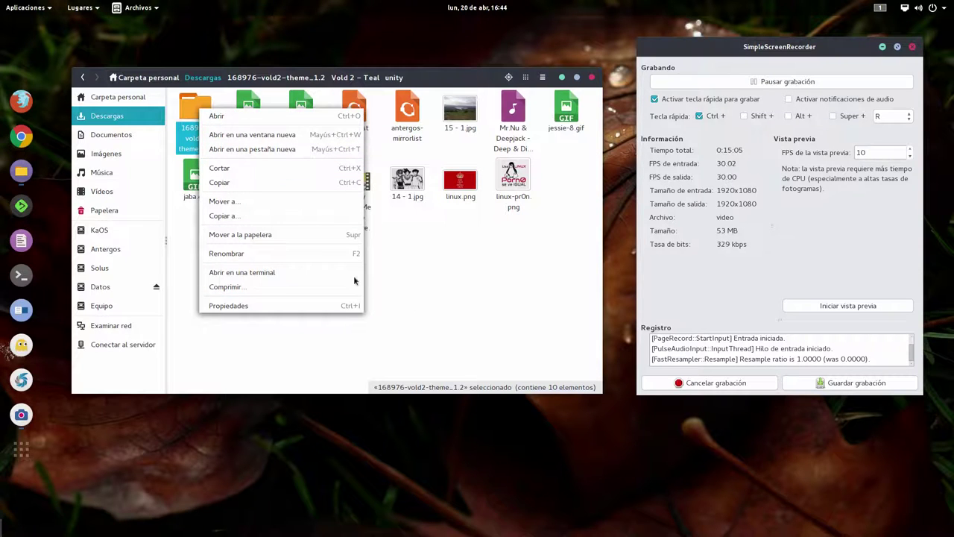
{"action": "left_click", "coordinate": [267, 291]}
{"action": "left_click", "coordinate": [556, 284]}
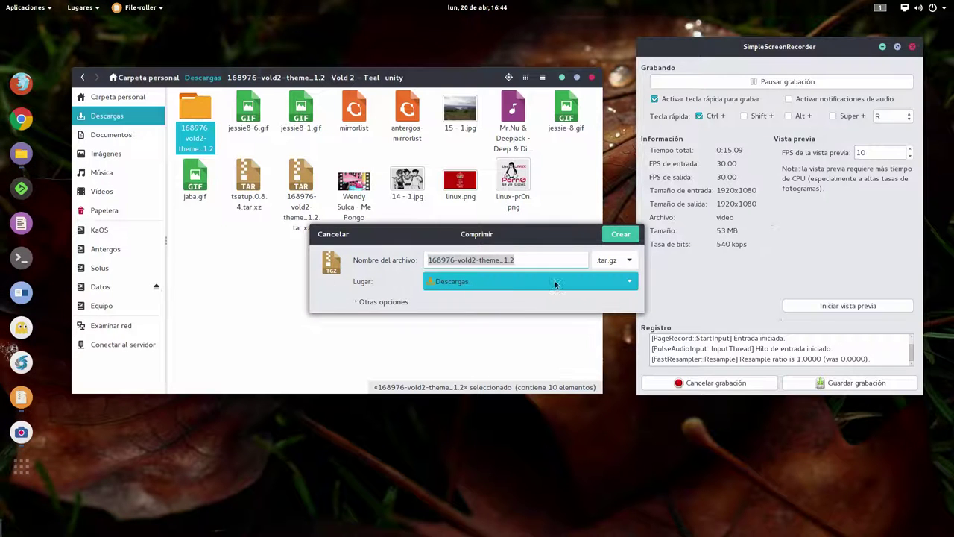
{"action": "left_click", "coordinate": [615, 260]}
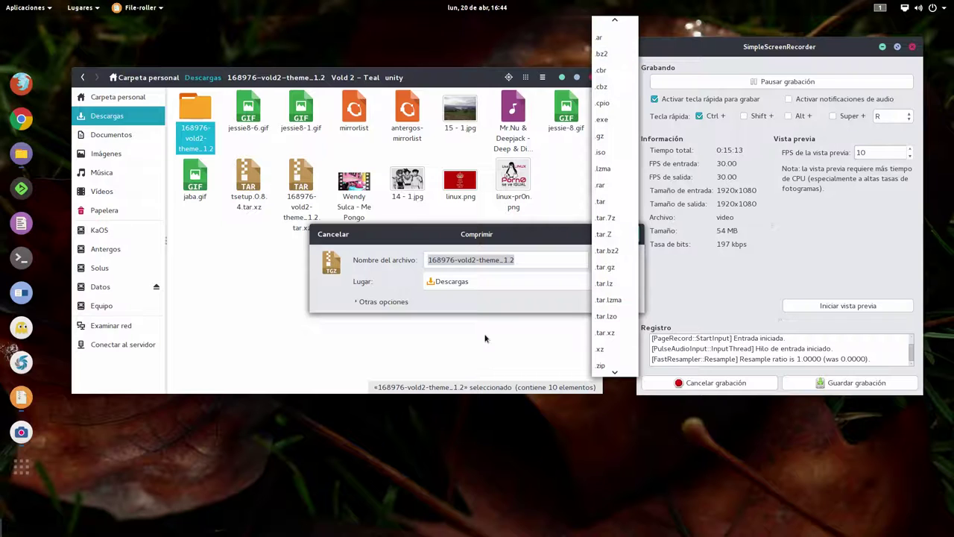
{"action": "left_click", "coordinate": [416, 261]}
{"action": "left_click", "coordinate": [332, 233]}
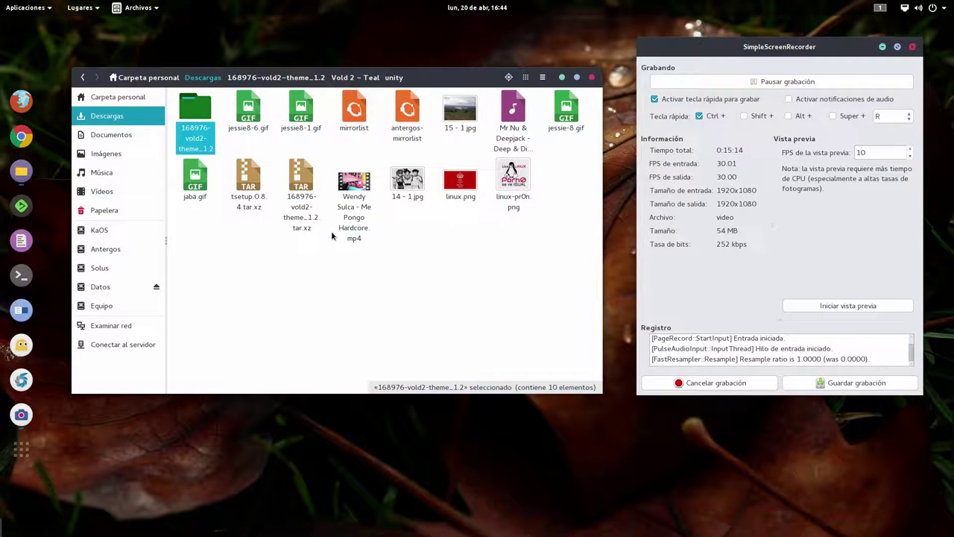
{"action": "left_click", "coordinate": [399, 249]}
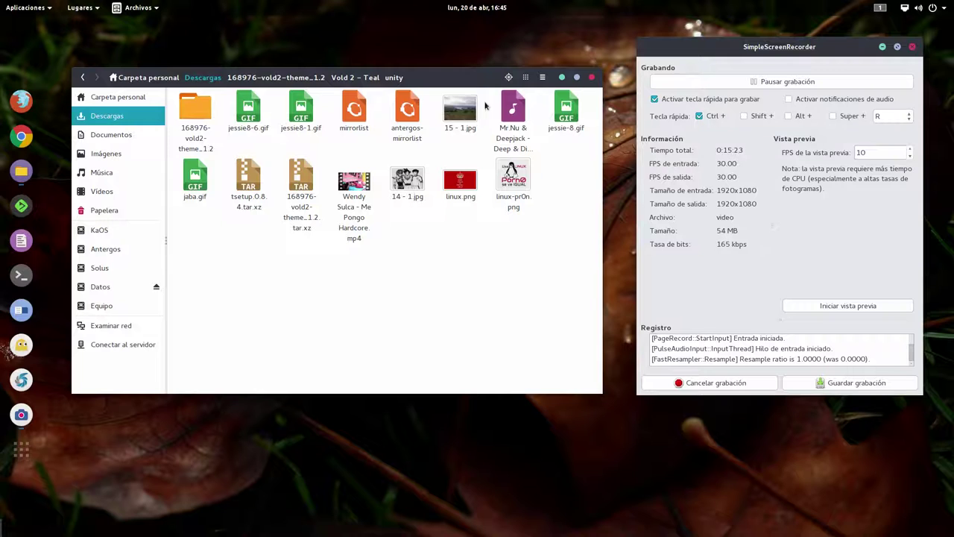
Turn off the display of hidden files in the Descargas folder.
{"action": "left_click", "coordinate": [526, 78]}
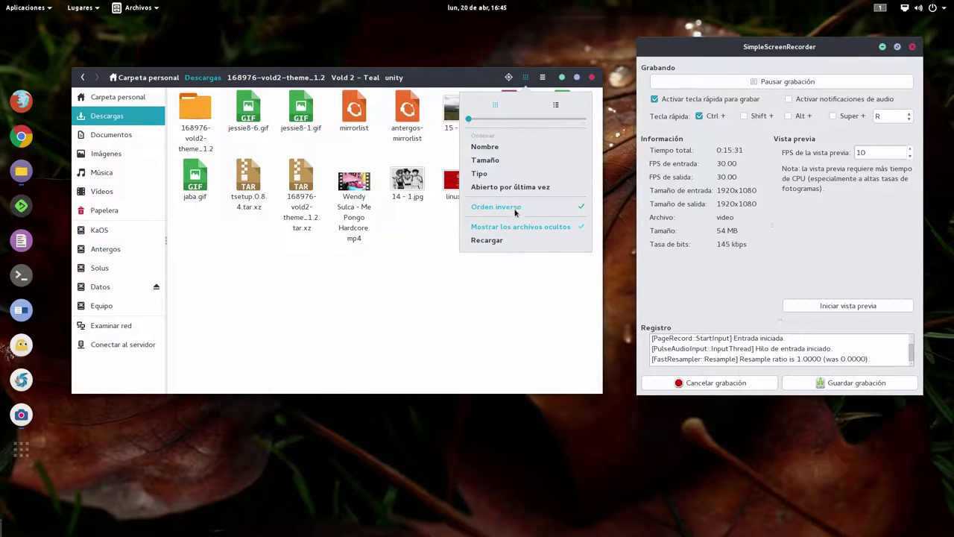
{"action": "left_click", "coordinate": [490, 245]}
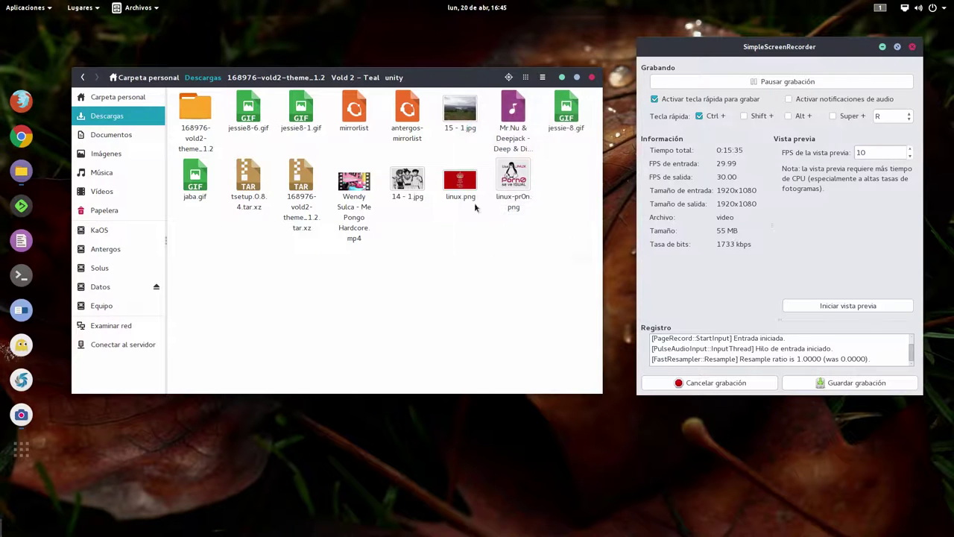
Try larger icons and the list view in Descargas, and return to the smallest icon size in grid view.
{"action": "left_click", "coordinate": [526, 78]}
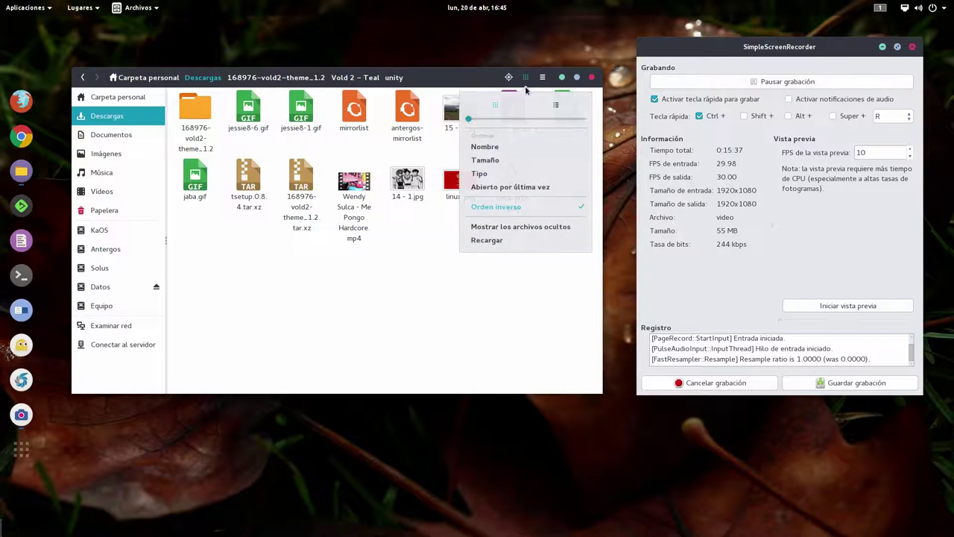
{"action": "left_click", "coordinate": [493, 121]}
{"action": "left_click_drag", "start_coordinate": [523, 118], "coordinate": [446, 123]}
{"action": "left_click", "coordinate": [556, 105]}
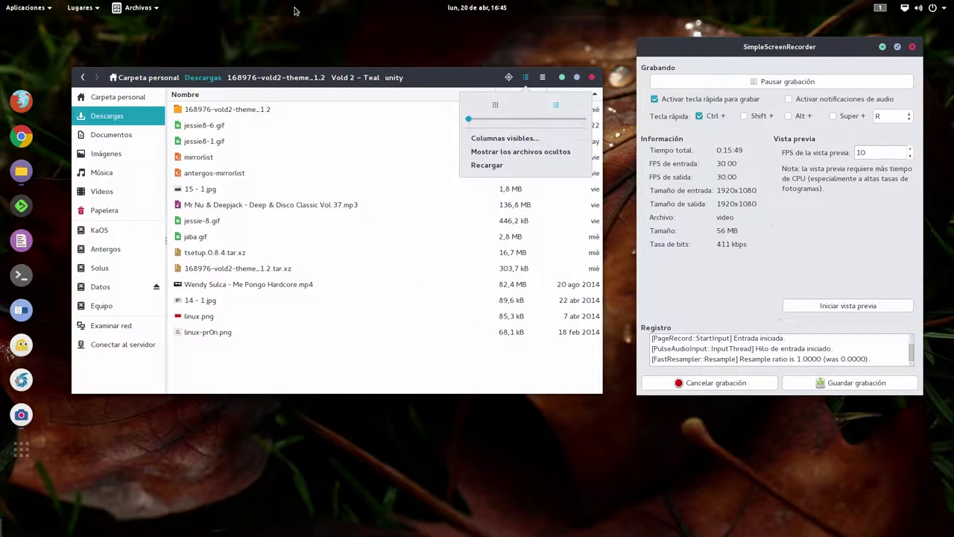
{"action": "left_click", "coordinate": [496, 105]}
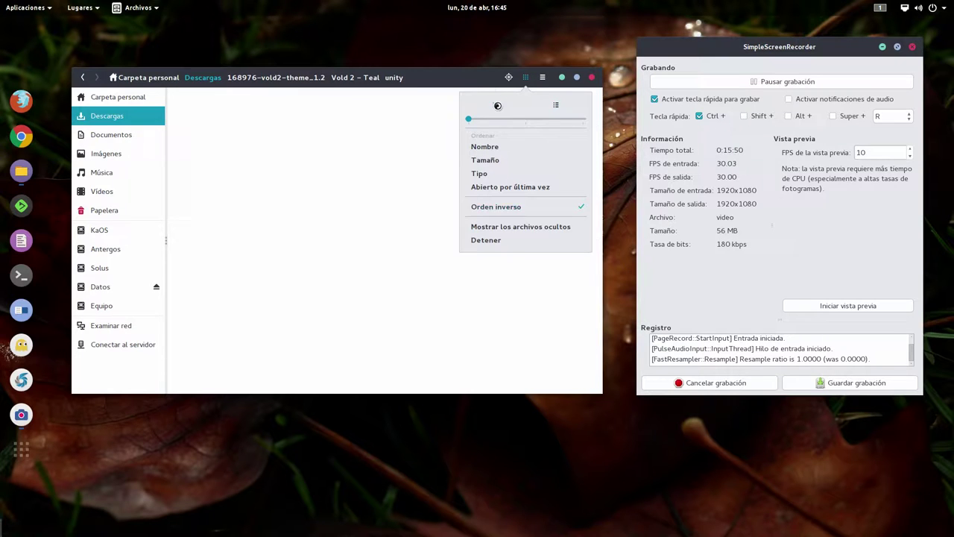
{"action": "left_click", "coordinate": [436, 291]}
Examine the folder and tab commands and the search bar's scopes, and shift the file manager window slightly upward.
{"action": "left_click", "coordinate": [542, 78]}
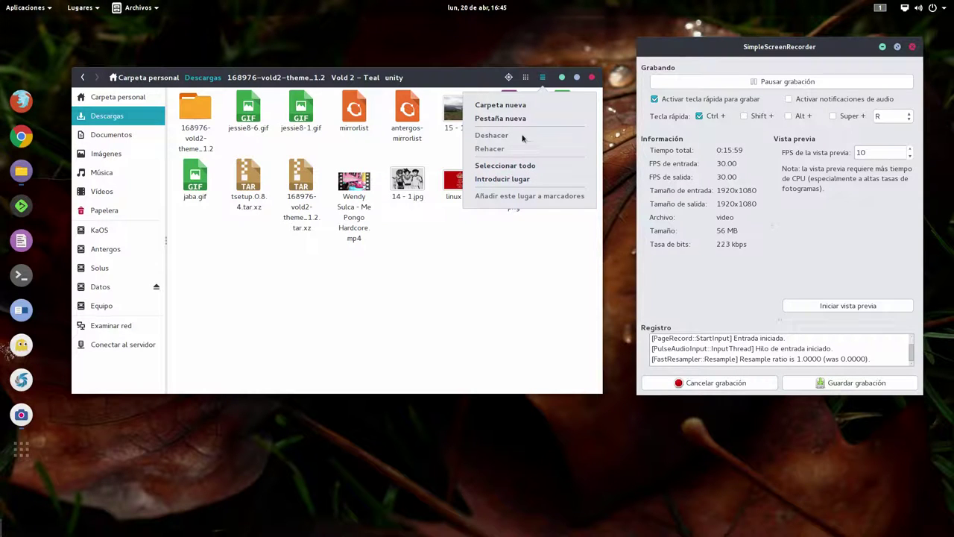
{"action": "left_click", "coordinate": [492, 259]}
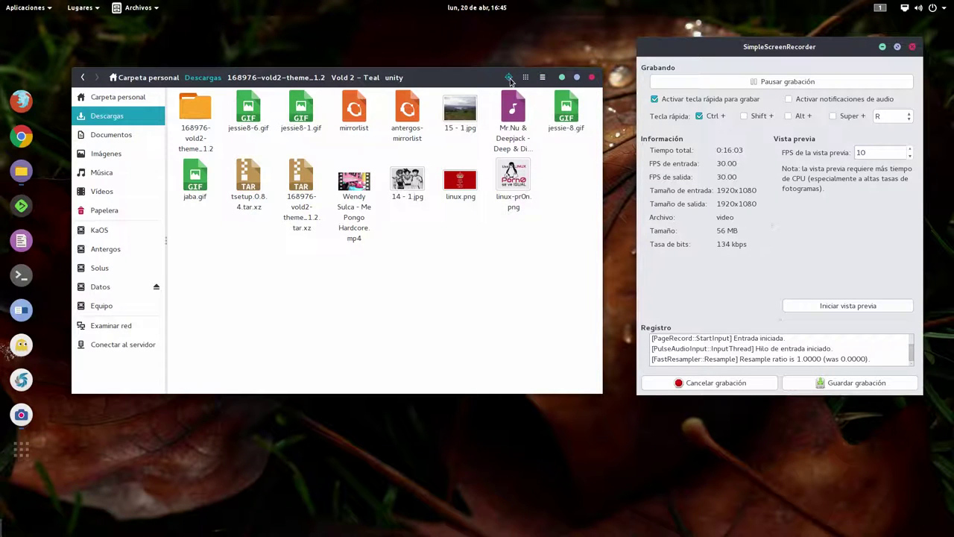
{"action": "left_click", "coordinate": [508, 77]}
{"action": "left_click", "coordinate": [509, 77]}
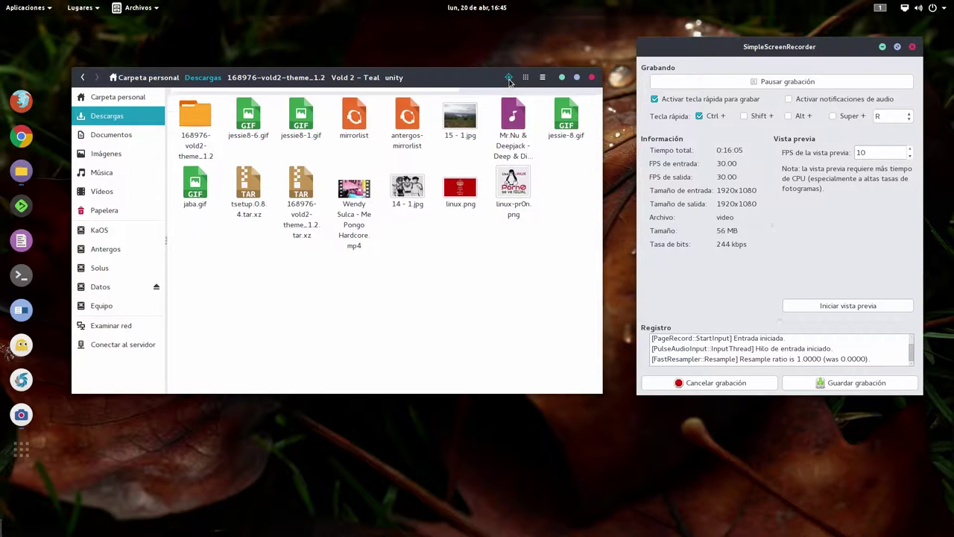
{"action": "left_click", "coordinate": [509, 77]}
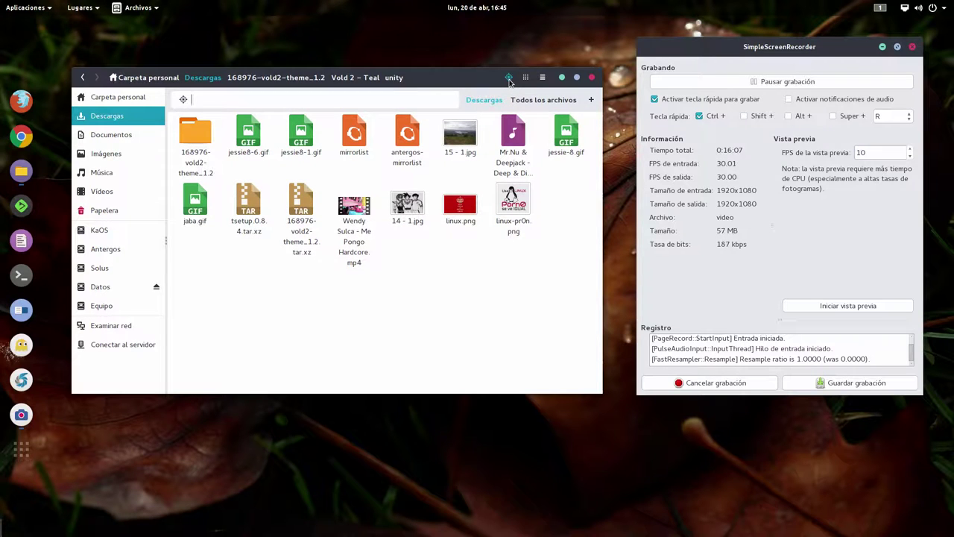
{"action": "left_click", "coordinate": [508, 77]}
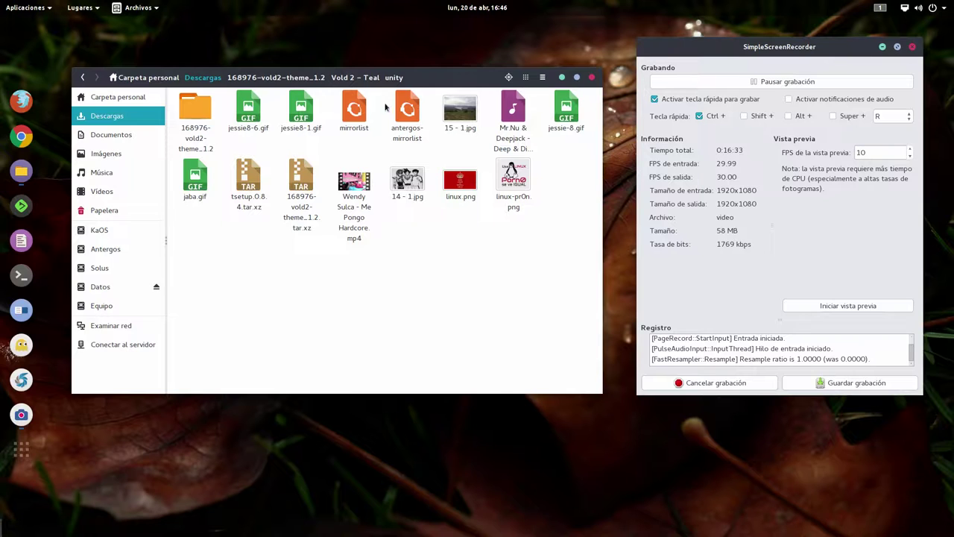
{"action": "left_click_drag", "start_coordinate": [438, 82], "coordinate": [439, 62]}
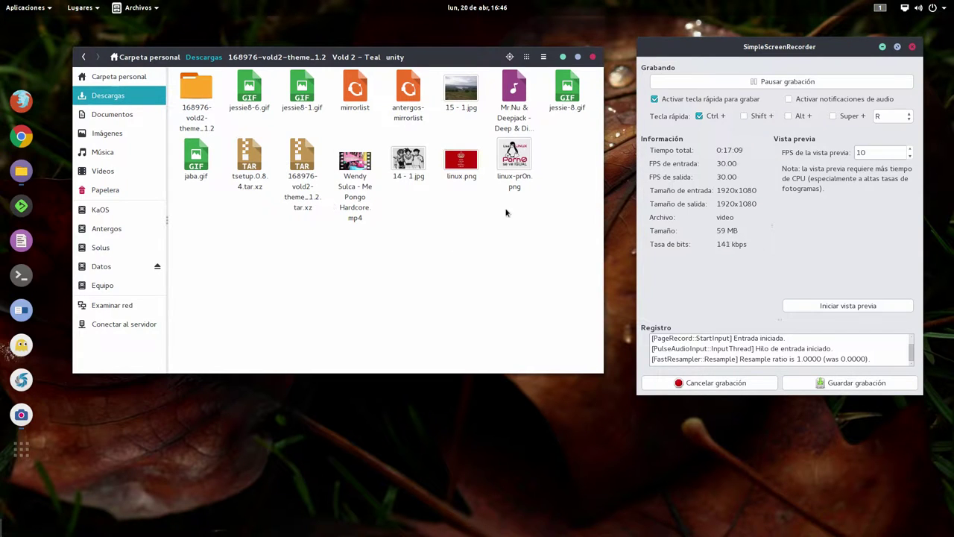
View the image linux-pr0n.png from Descargas in an enlarged image viewer window, close the viewer and clear the file selection.
{"action": "left_click", "coordinate": [515, 153]}
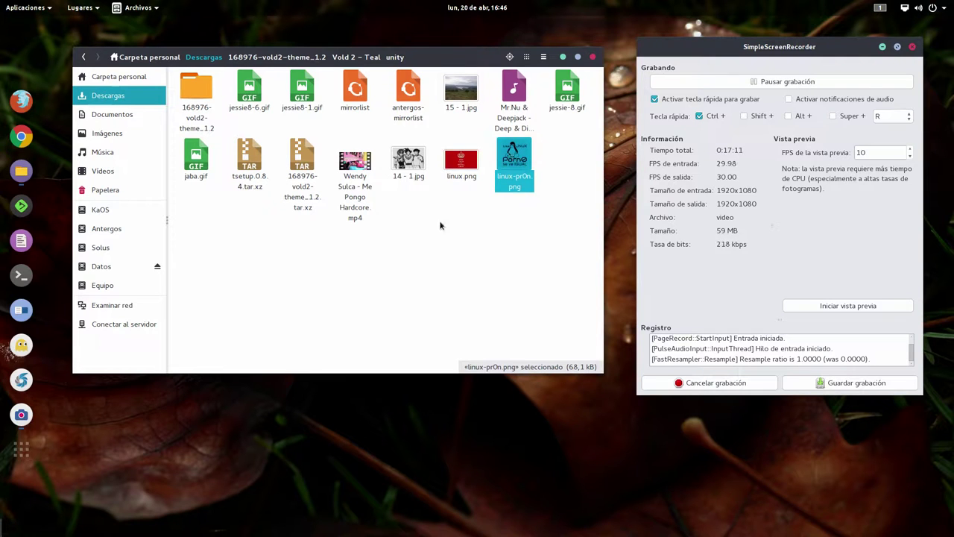
{"action": "double_click", "coordinate": [515, 156]}
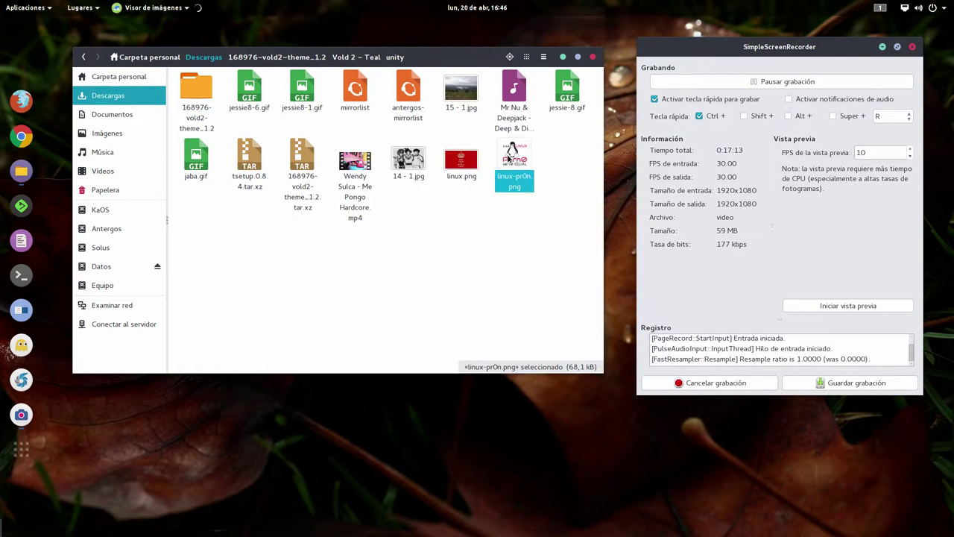
{"action": "left_click_drag", "start_coordinate": [458, 203], "coordinate": [328, 180]}
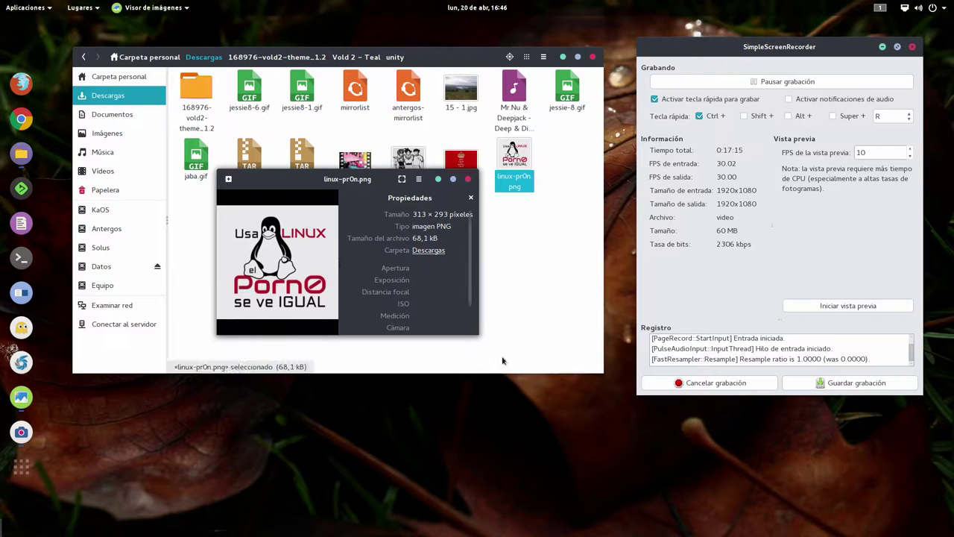
{"action": "left_click_drag", "start_coordinate": [475, 330], "coordinate": [575, 406]}
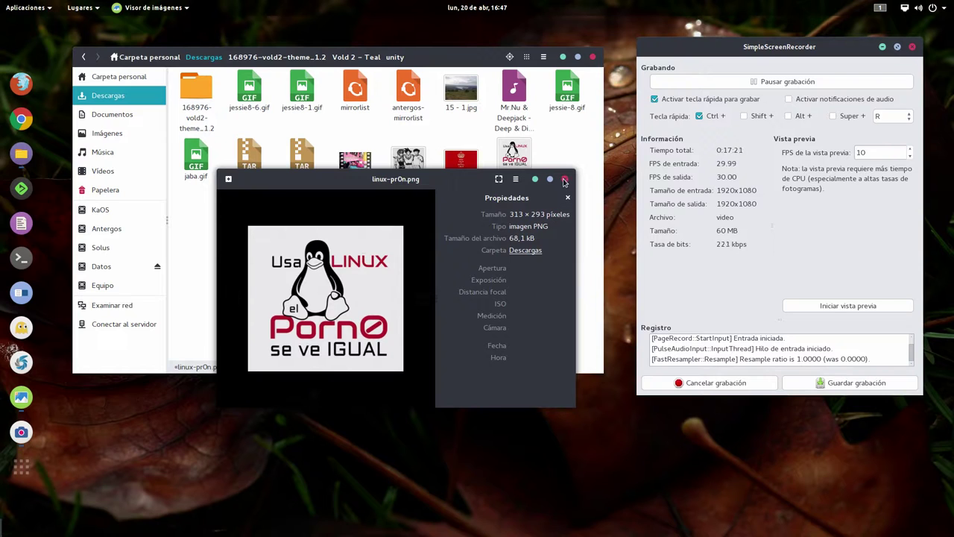
{"action": "left_click_drag", "start_coordinate": [437, 185], "coordinate": [422, 186]}
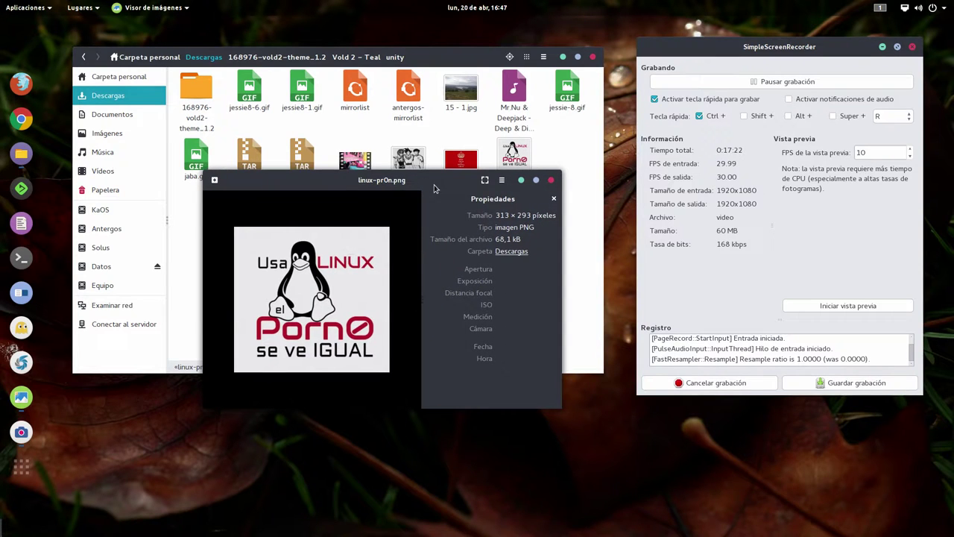
{"action": "left_click", "coordinate": [551, 180]}
{"action": "left_click", "coordinate": [532, 211]}
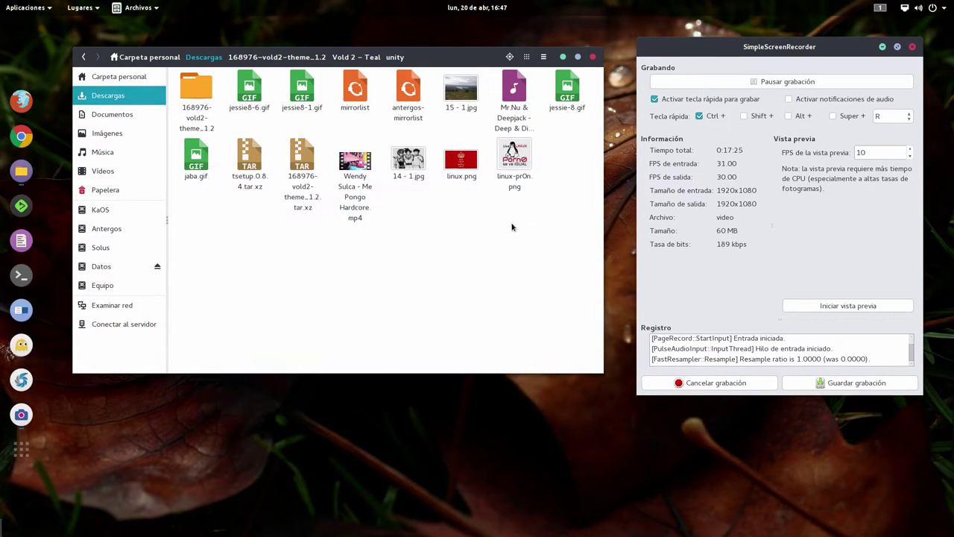